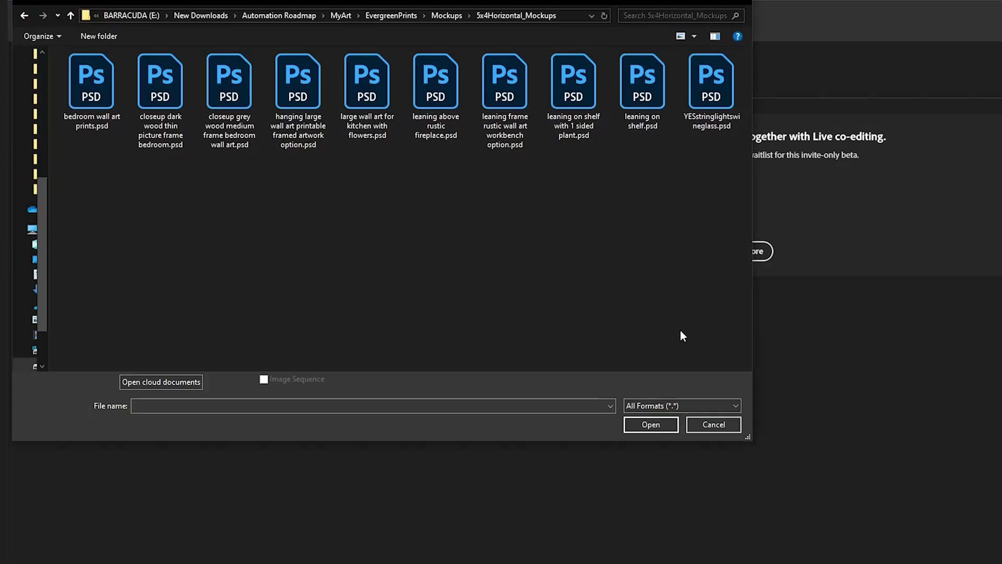
# - Open the YESstringlightswineglass.psd mockup and open the contents of its YOUR DESIGN HERE smart object
pyautogui.doubleClick(713, 86)
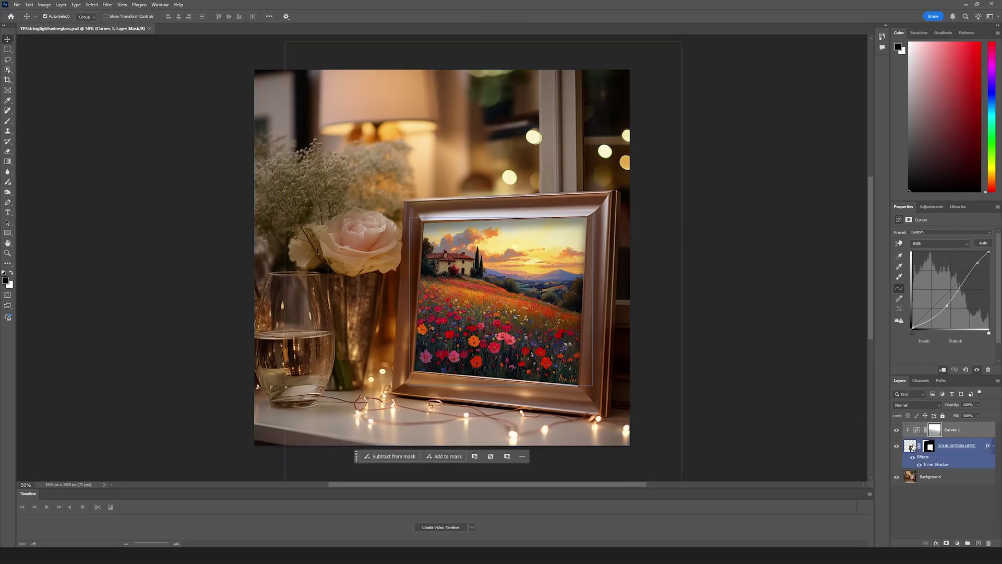
pyautogui.doubleClick(911, 446)
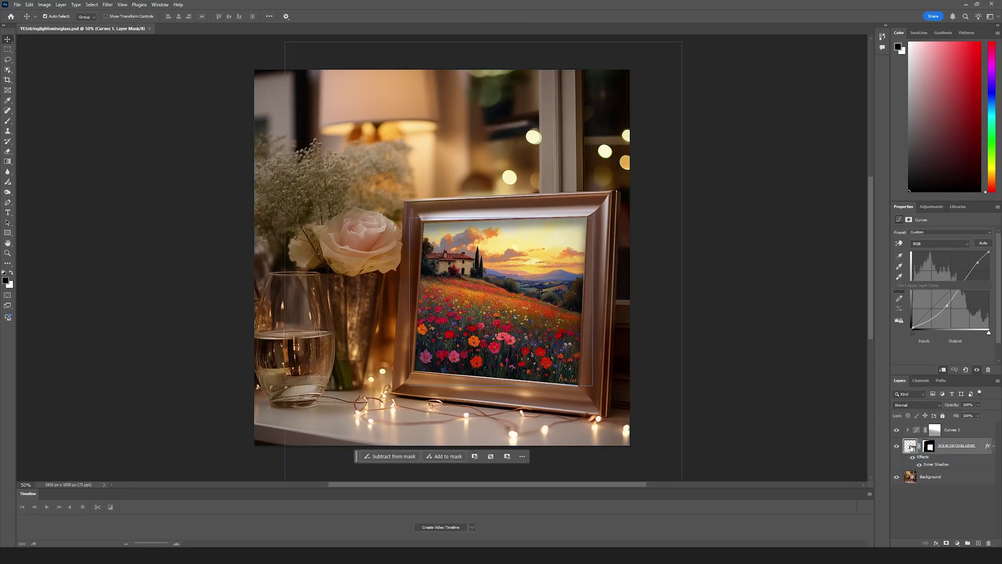
# - Place the vintage bird oil painting over the flower field artwork in the smart object and save it
pyautogui.moveTo(494, 251); pyautogui.dragTo(495, 252)
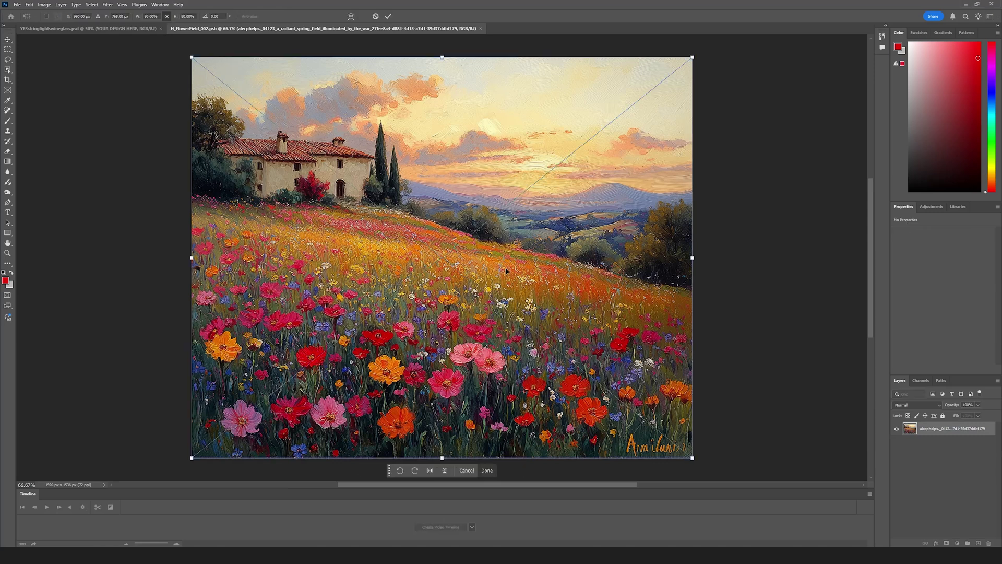
pyautogui.press('Return')
pyautogui.hotkey('ctrl', 's')
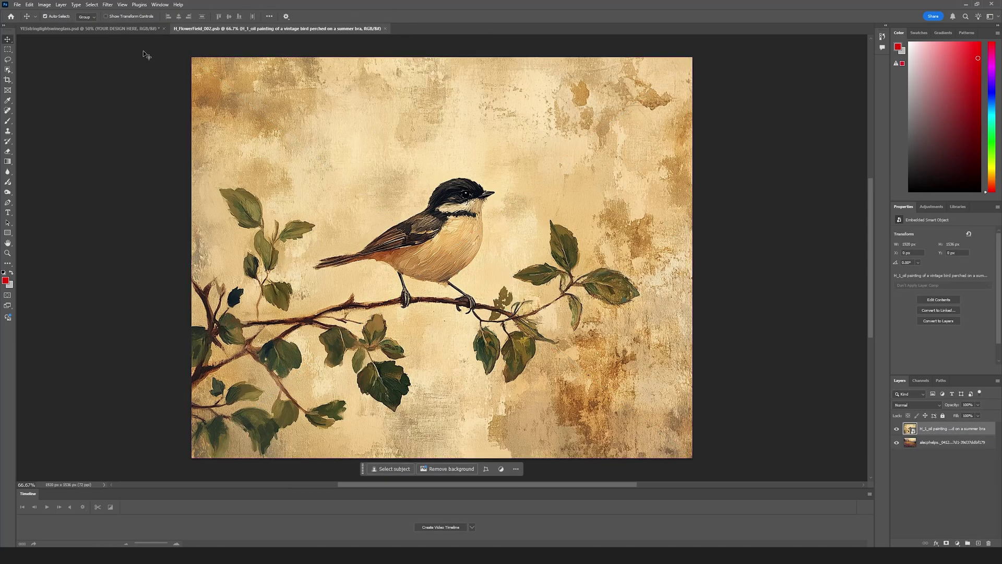
# - Return to the framed string-lights mockup document and bring up its export options
pyautogui.click(125, 29)
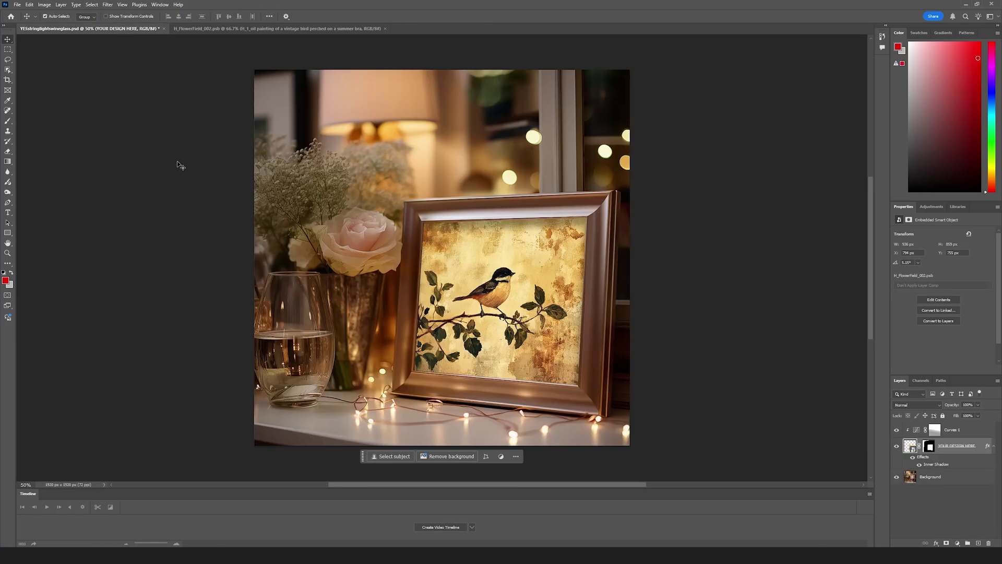
pyautogui.click(18, 6)
pyautogui.moveTo(33, 141)
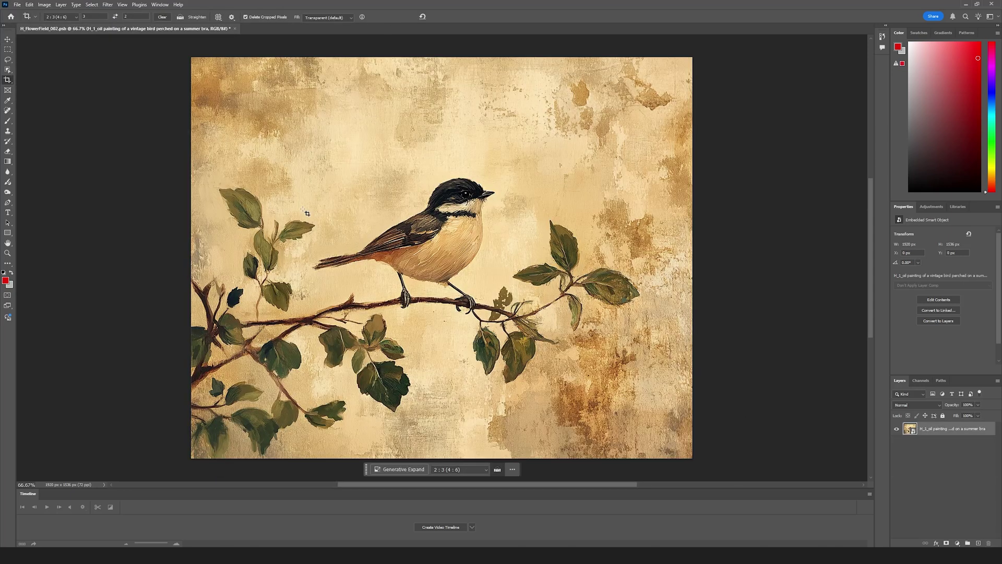
# - Crop the bird artwork to a horizontal 3:2 ratio and resize the image to 8000 pixels wide
pyautogui.press('c')
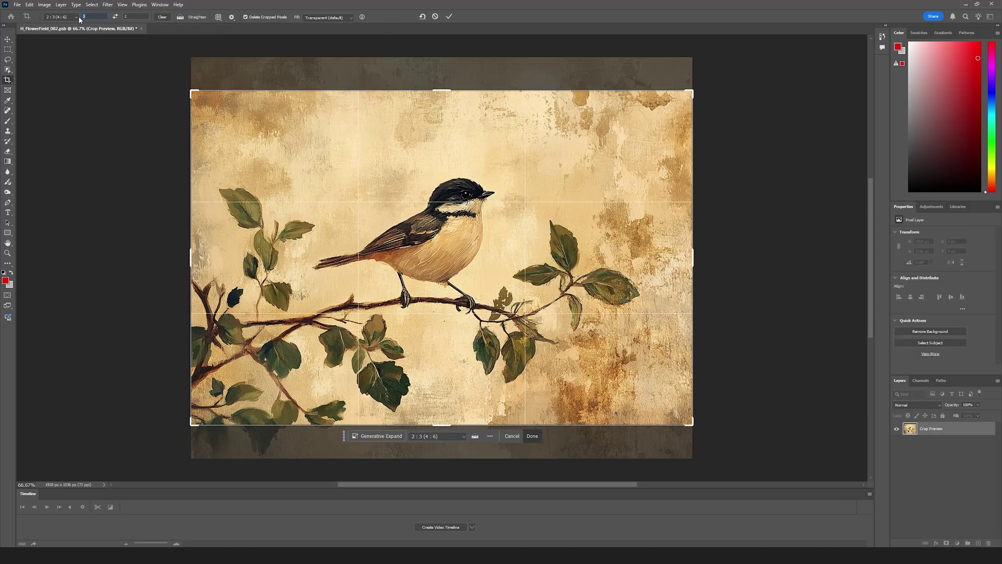
pyautogui.click(533, 436)
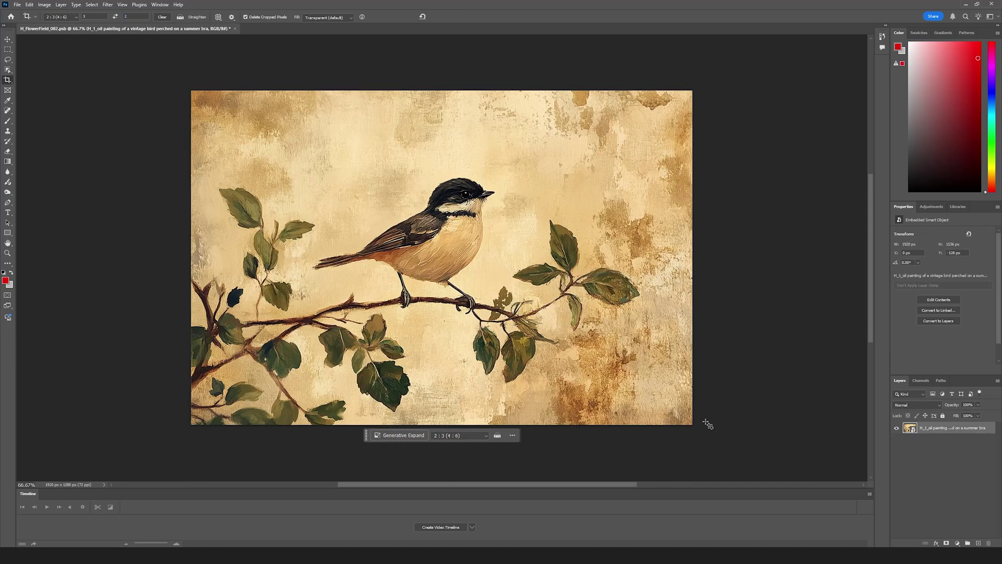
pyautogui.click(46, 5)
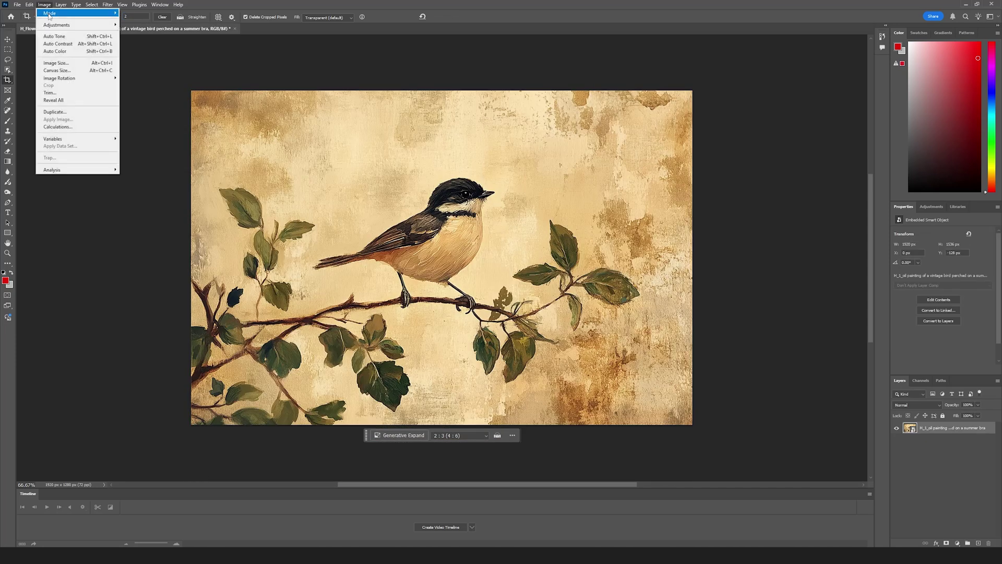
pyautogui.click(54, 63)
pyautogui.write('8000')
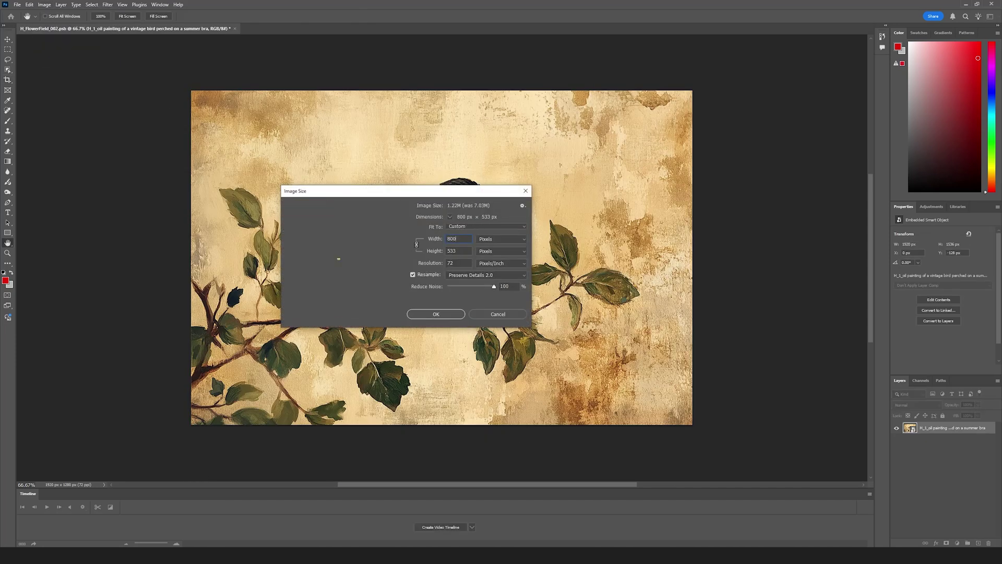
pyautogui.click(449, 316)
pyautogui.press('c')
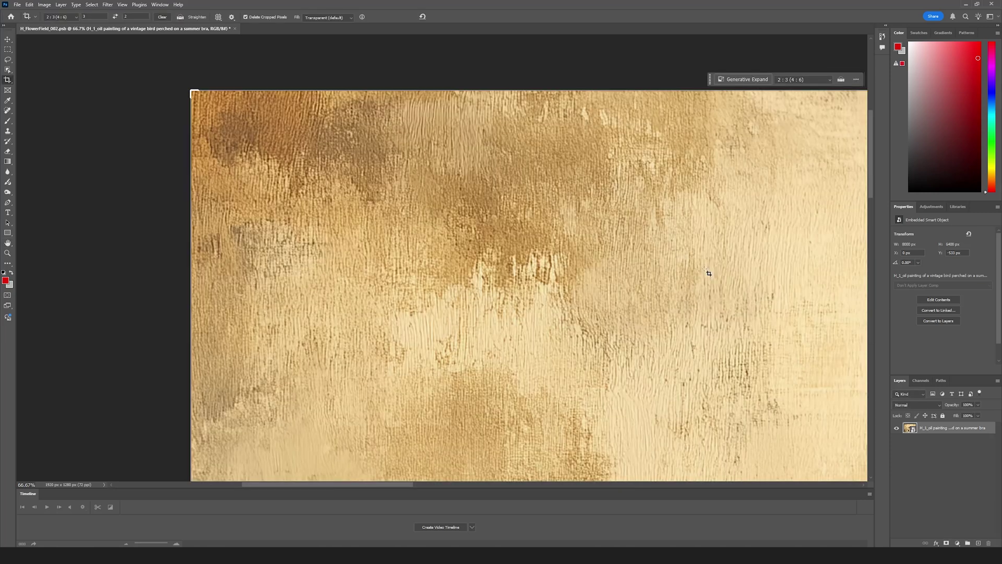
pyautogui.hotkey('ctrl', '0')
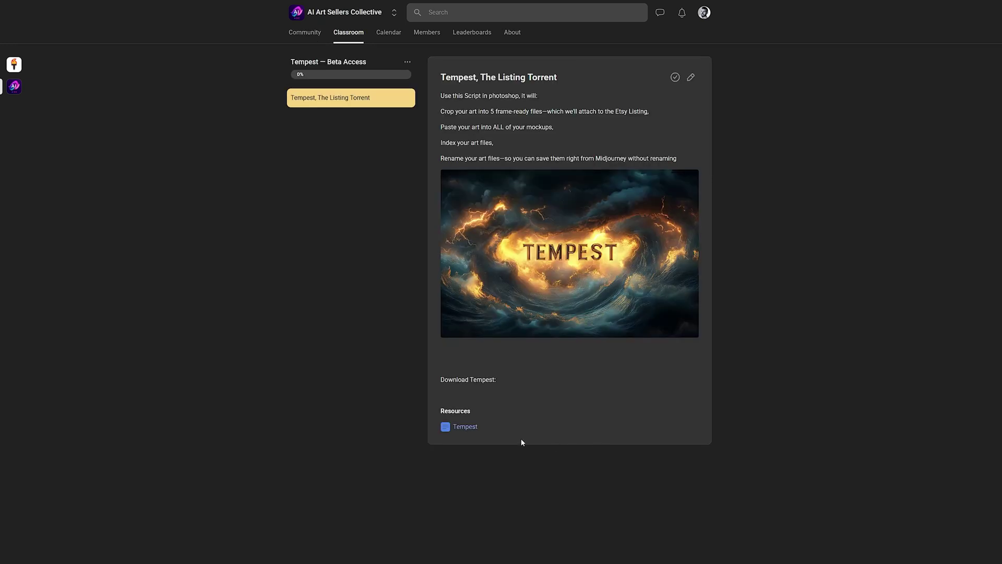
# - Download the Tempest script from the classroom page and create a folder named EvergreenPrints in MyArt
pyautogui.click(466, 426)
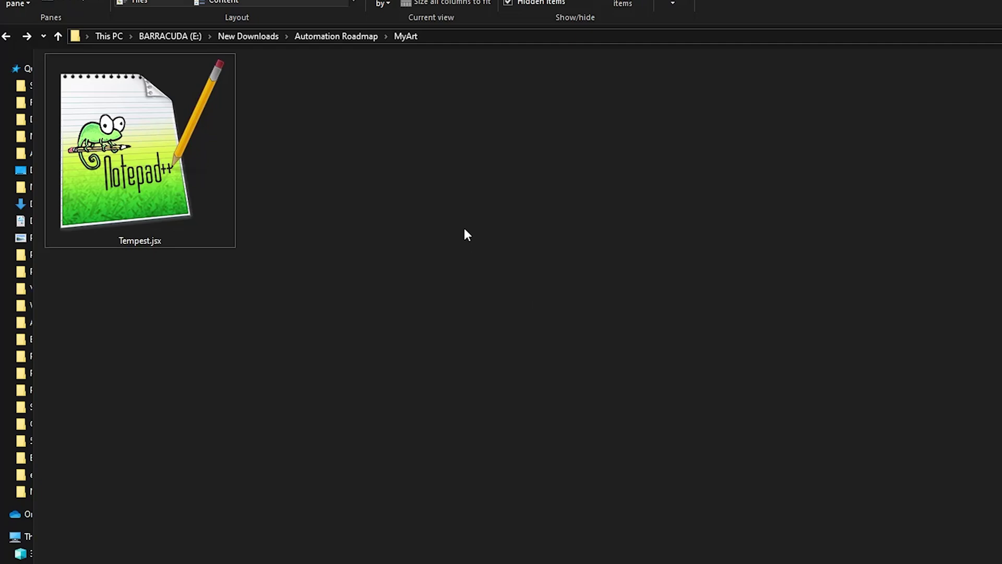
pyautogui.hotkey('ctrl', 'shift', 'n')
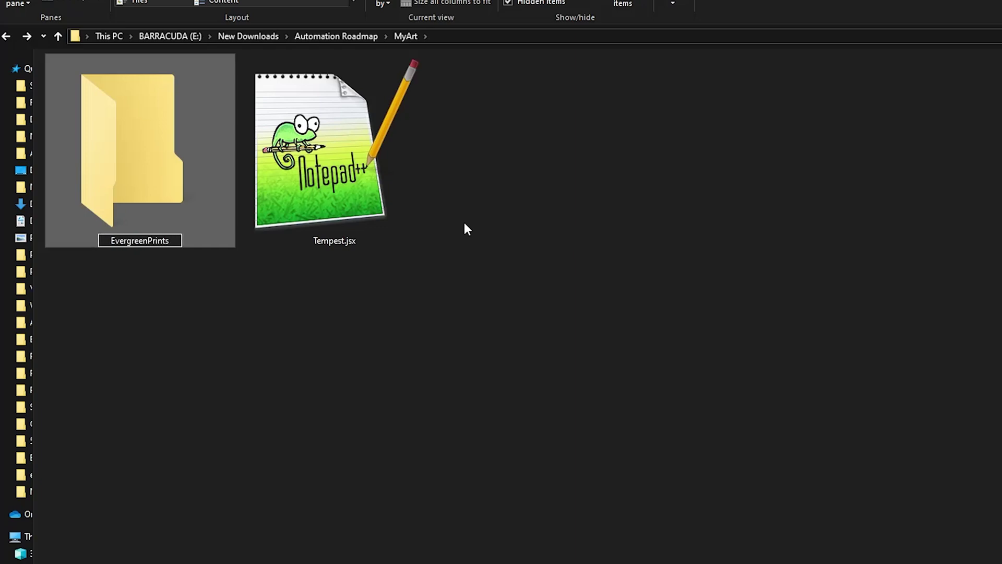
pyautogui.write('EvergreenPrints')
pyautogui.click(523, 328)
# - Move Tempest.jsx into the EvergreenPrints folder and open that folder
pyautogui.click(329, 160)
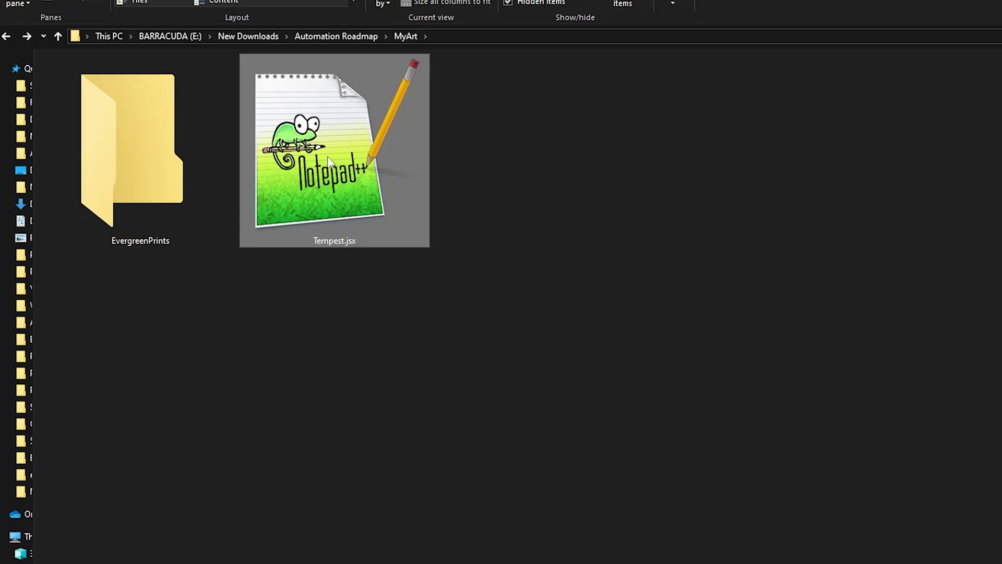
pyautogui.moveTo(335, 165); pyautogui.dragTo(155, 165)
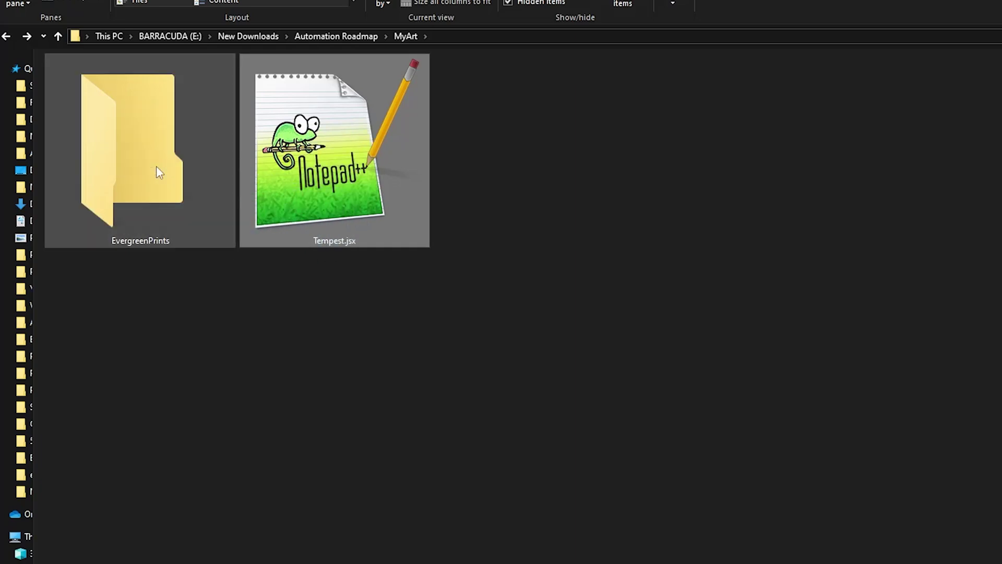
pyautogui.doubleClick(188, 176)
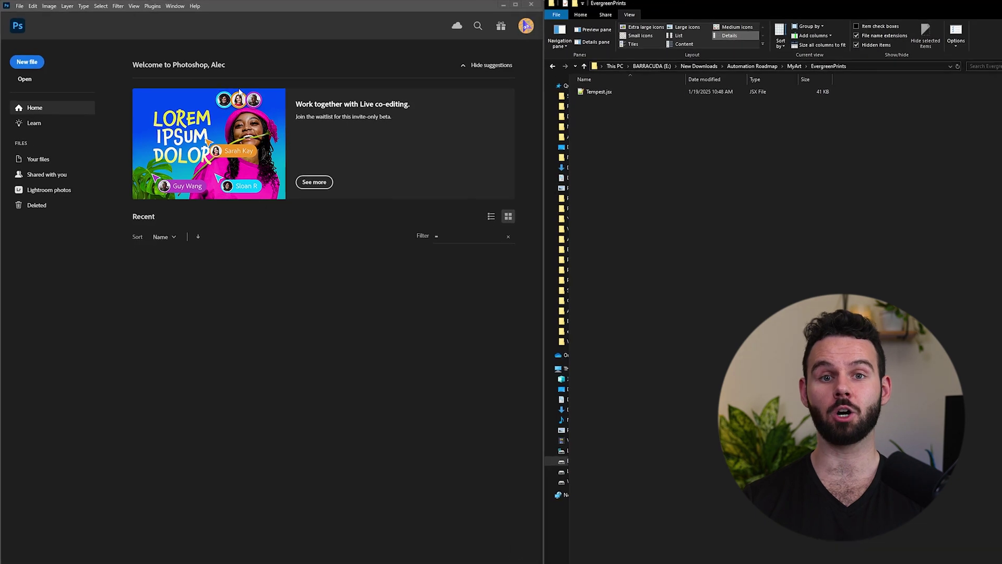
# - In Photoshop, run the Tempest.jsx script from the EvergreenPrints folder and complete its first-time setup
pyautogui.click(18, 6)
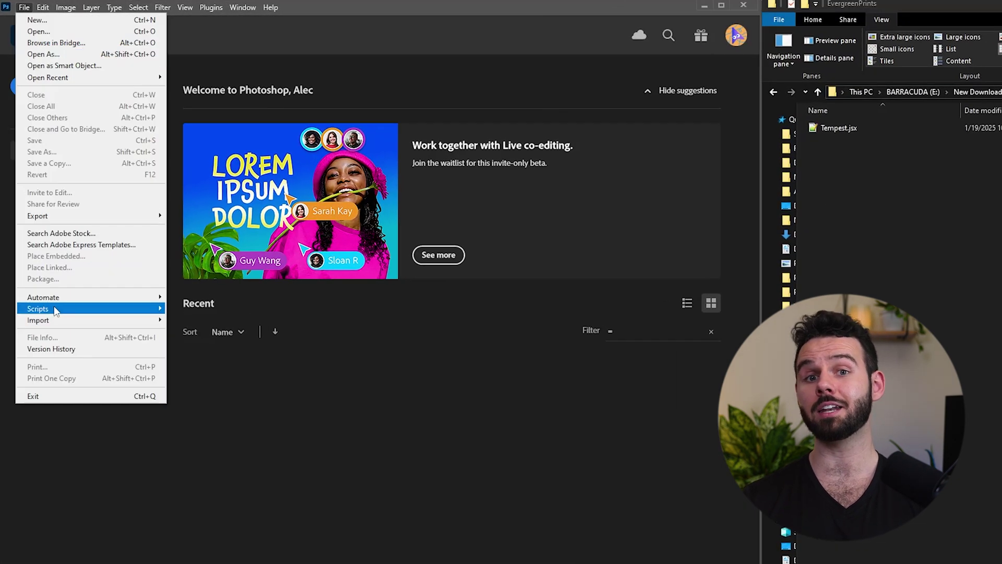
pyautogui.moveTo(55, 309)
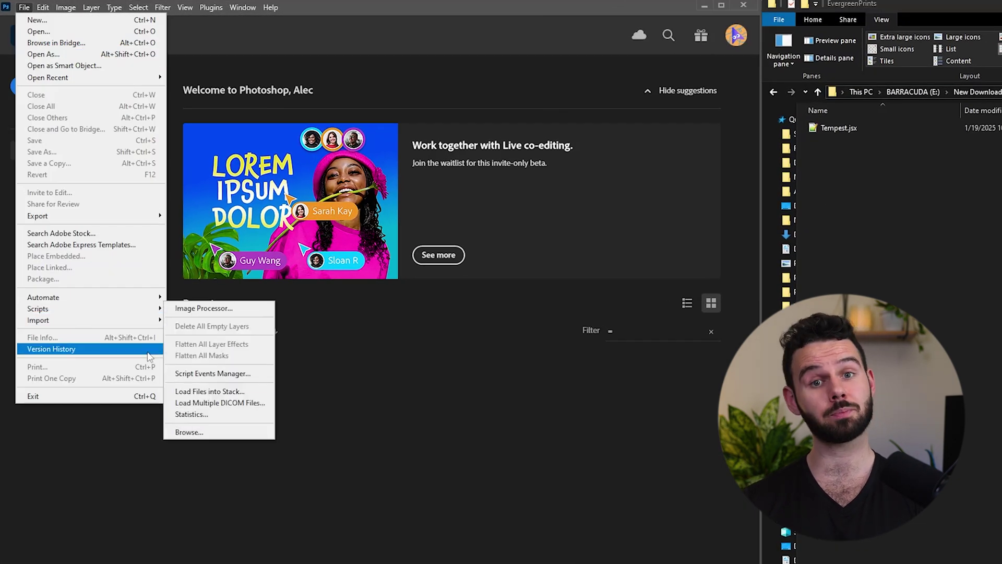
pyautogui.click(208, 431)
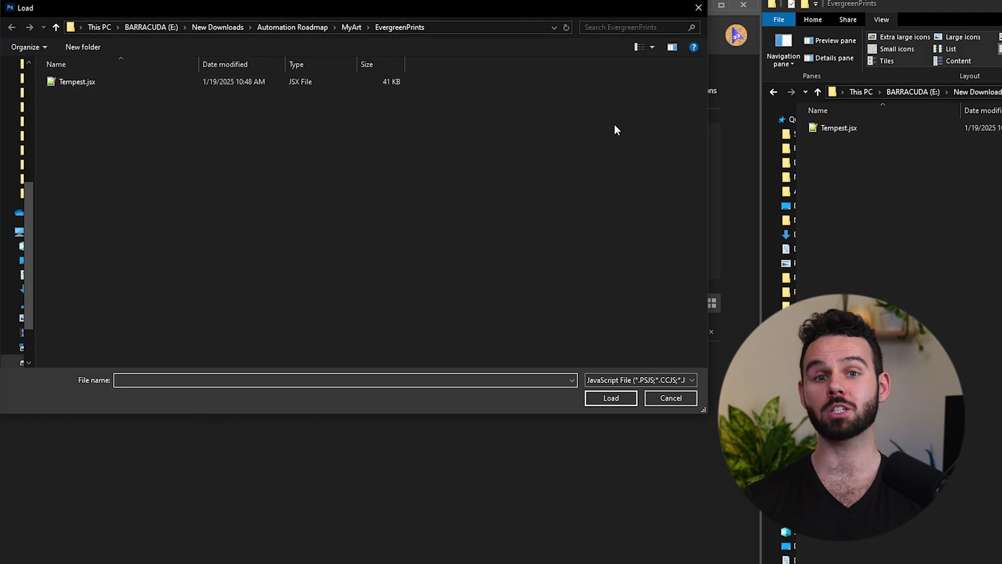
pyautogui.doubleClick(75, 84)
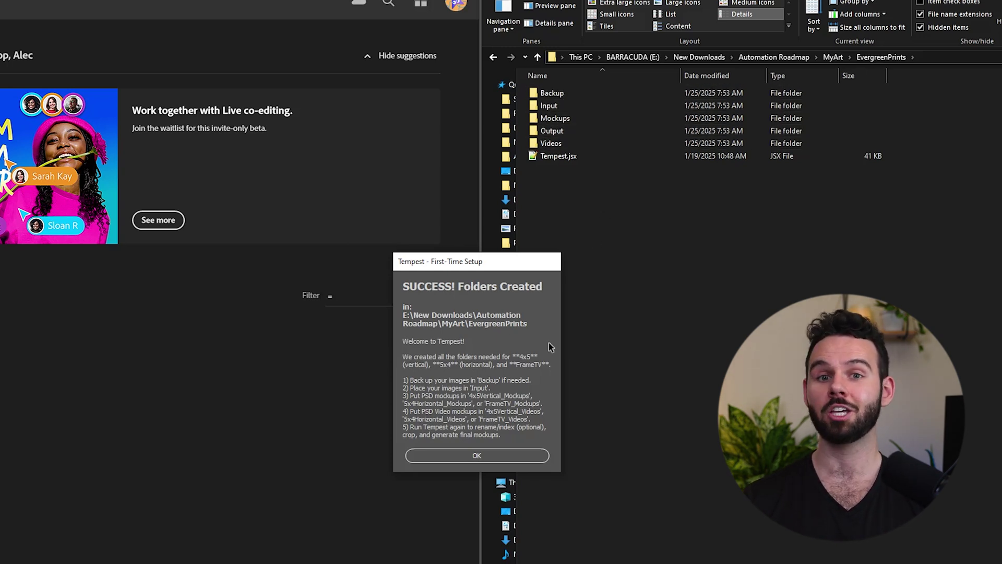
pyautogui.click(527, 456)
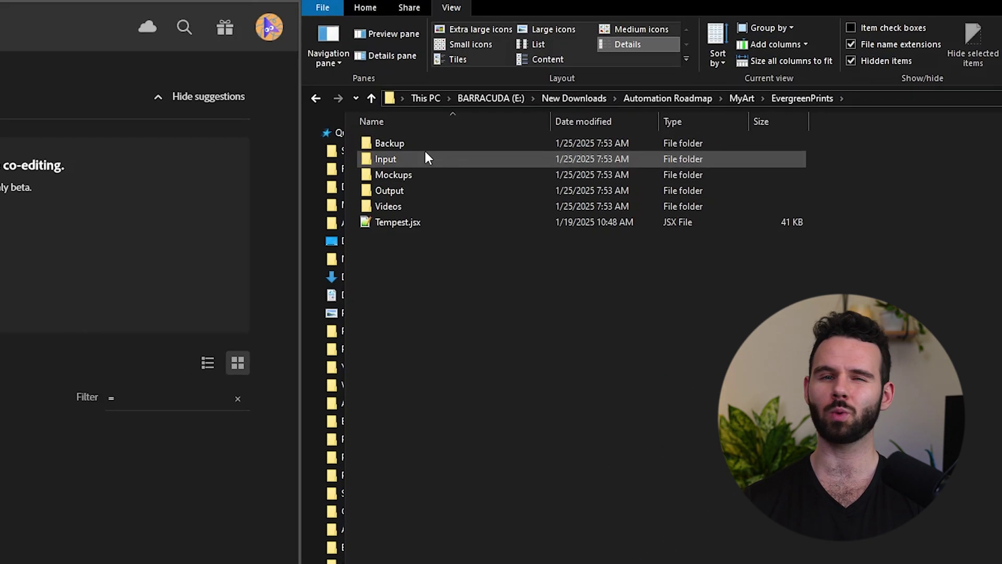
# - Examine the folders generated in EvergreenPrints, looking inside Backup and its 5x4Horizontal_Backup subfolder
pyautogui.click(429, 175)
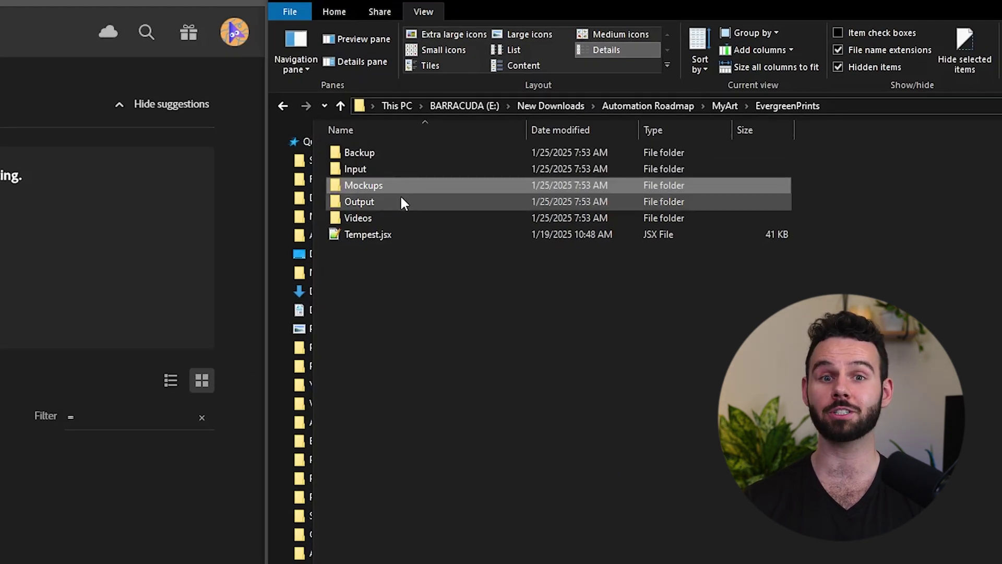
pyautogui.click(402, 201)
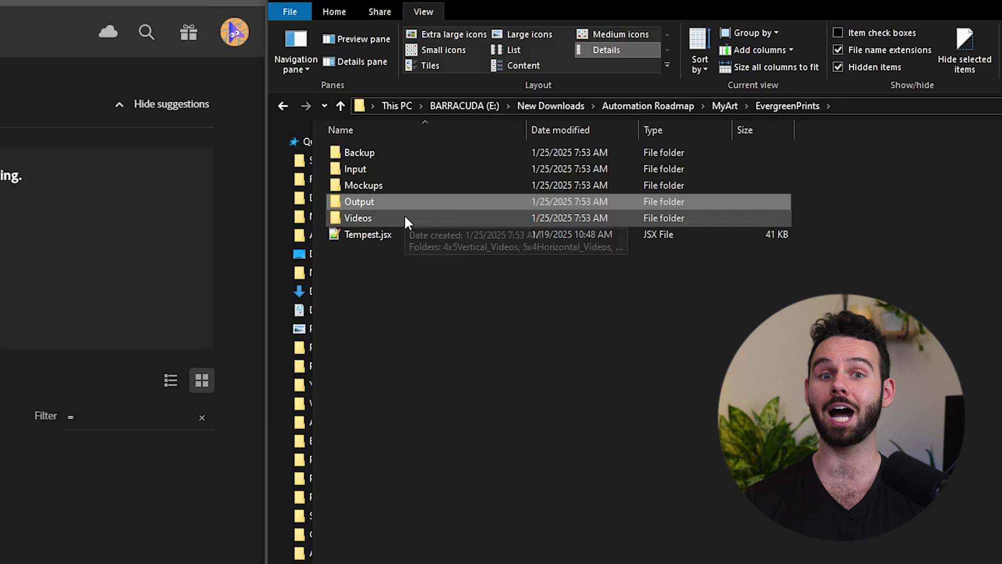
pyautogui.click(406, 218)
pyautogui.click(439, 304)
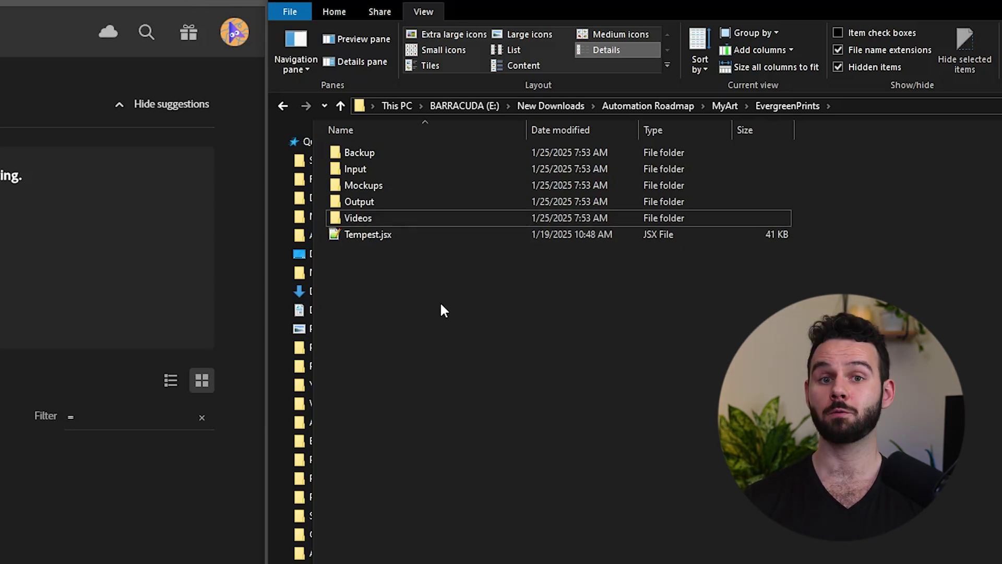
pyautogui.click(405, 156)
pyautogui.doubleClick(405, 156)
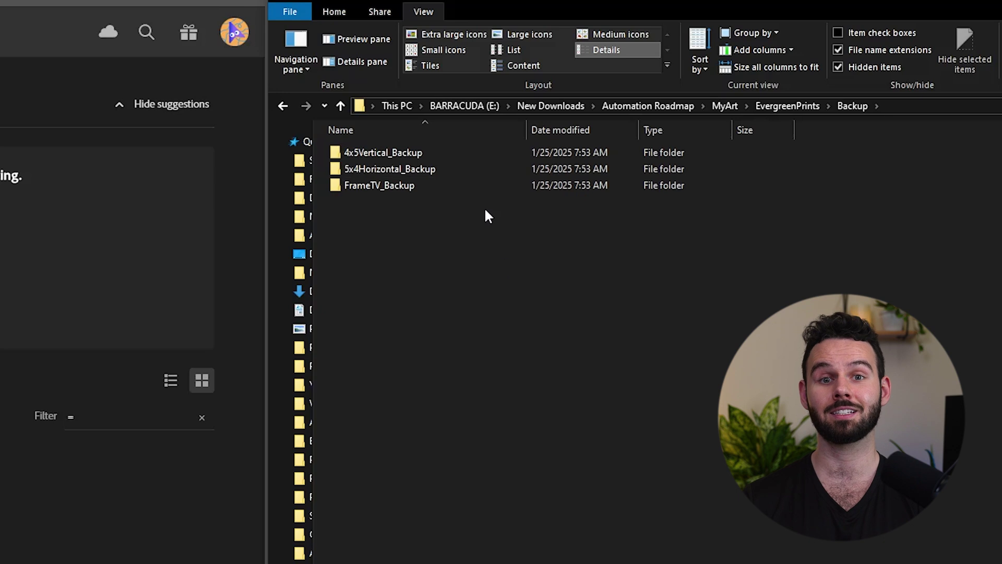
pyautogui.doubleClick(466, 169)
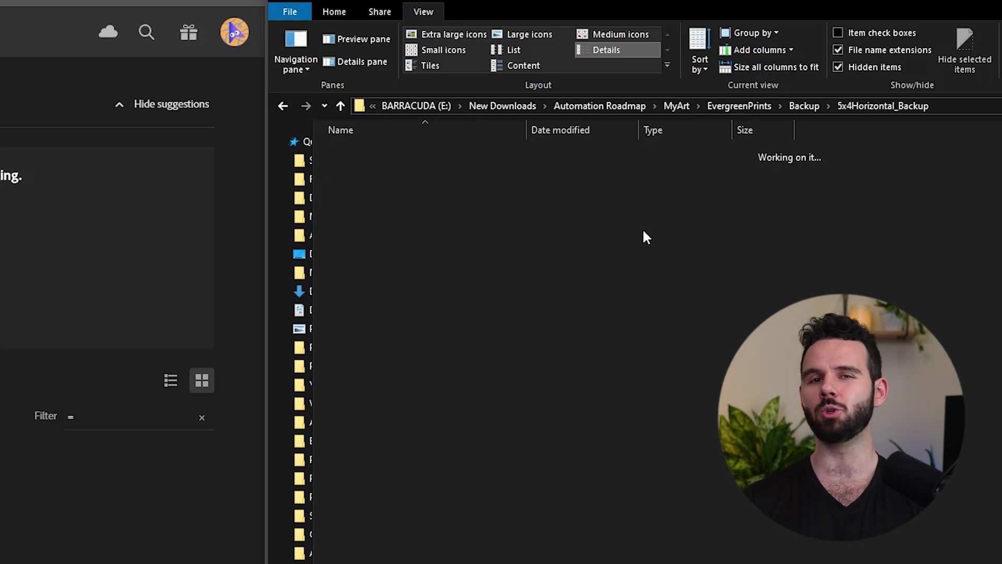
pyautogui.hotkey('alt', 'Left')
pyautogui.click(521, 247)
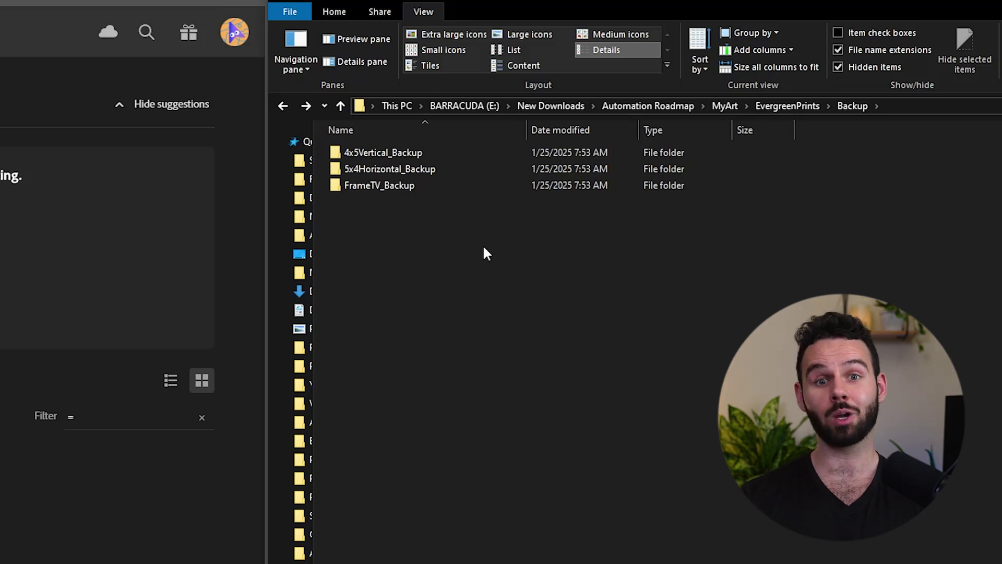
pyautogui.hotkey('alt', 'Left')
pyautogui.click(495, 313)
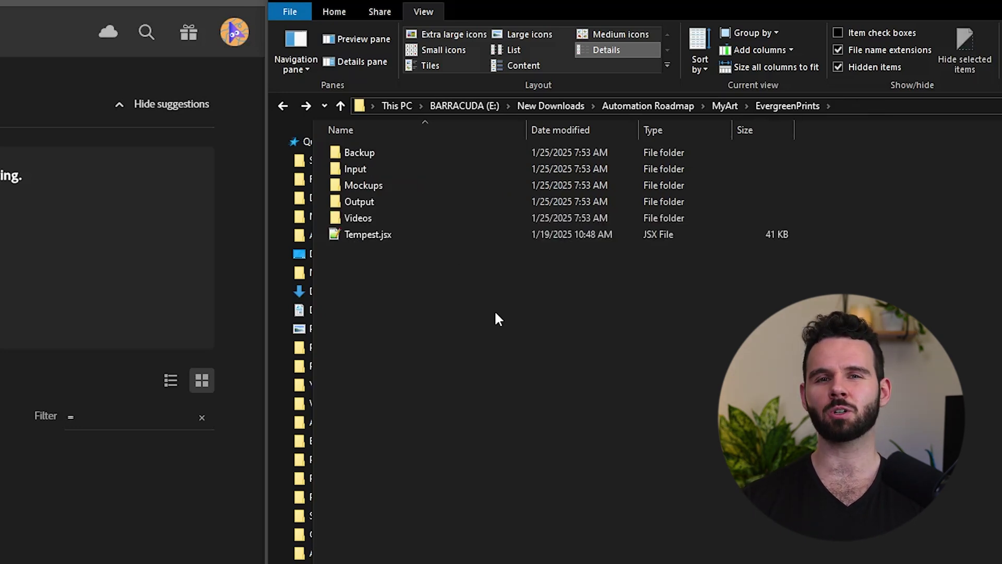
# - Look inside the Input folder and the Mockups folder, including its 5x4Horizontal_Mockups subfolder
pyautogui.click(403, 170)
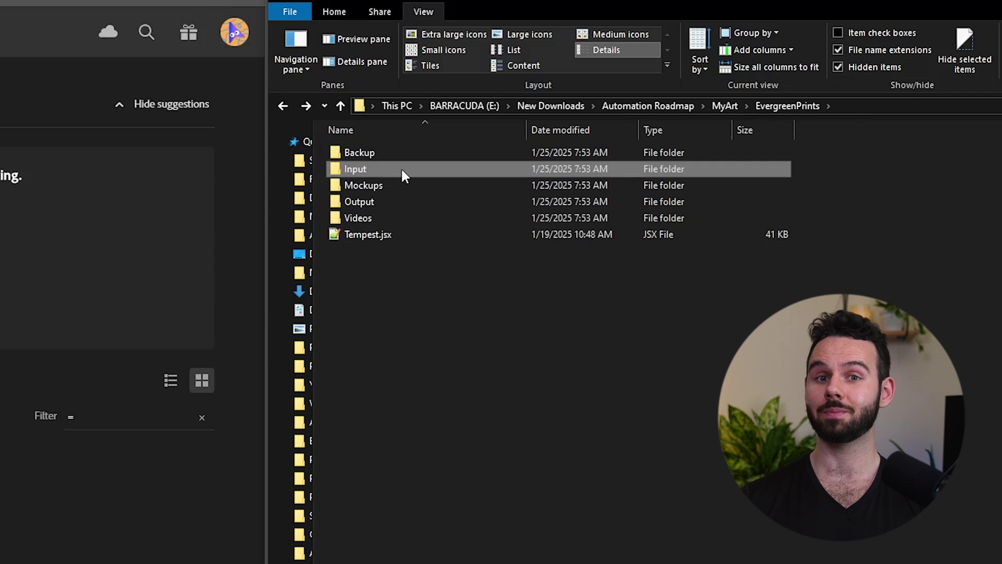
pyautogui.doubleClick(401, 168)
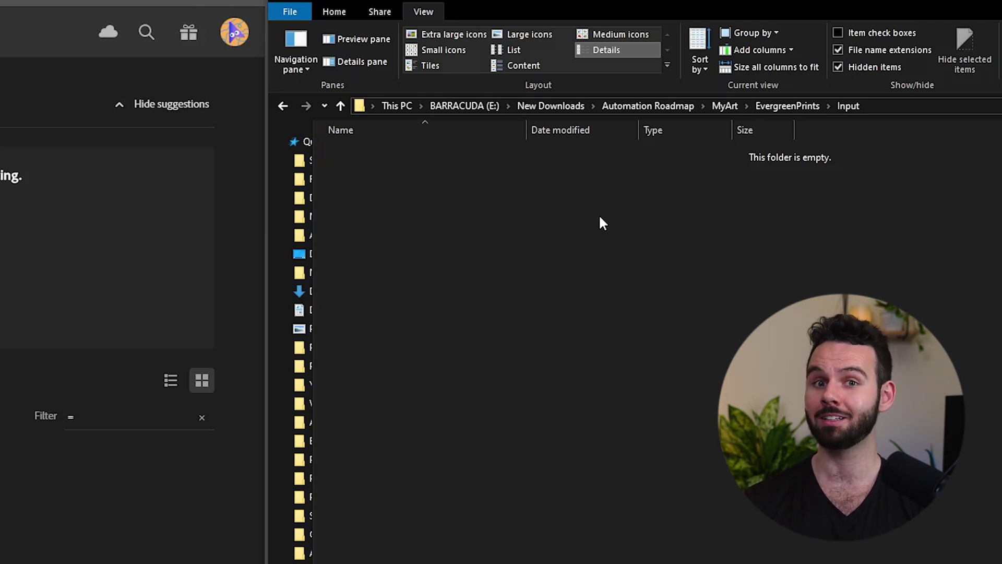
pyautogui.hotkey('alt', 'Left')
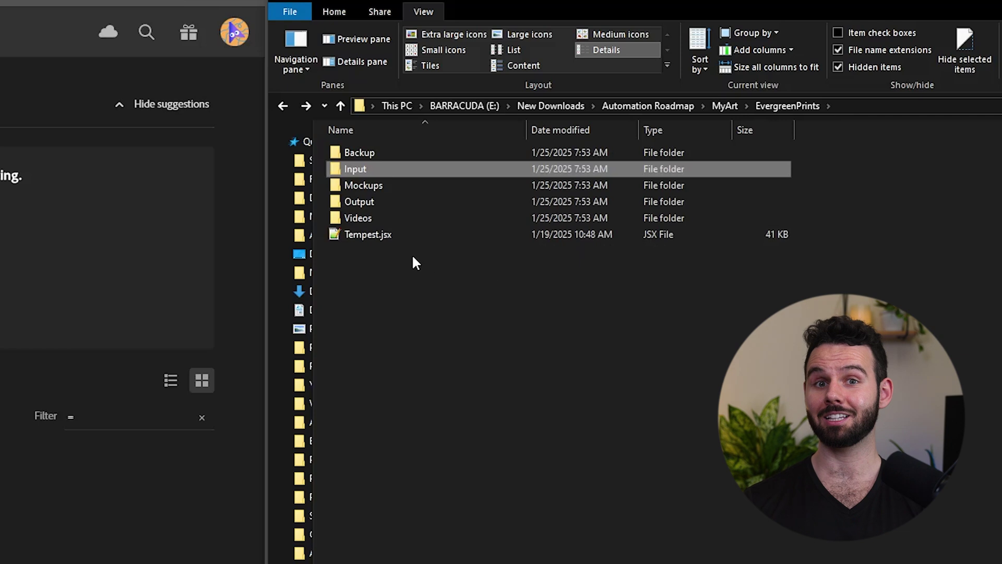
pyautogui.click(390, 187)
pyautogui.doubleClick(389, 186)
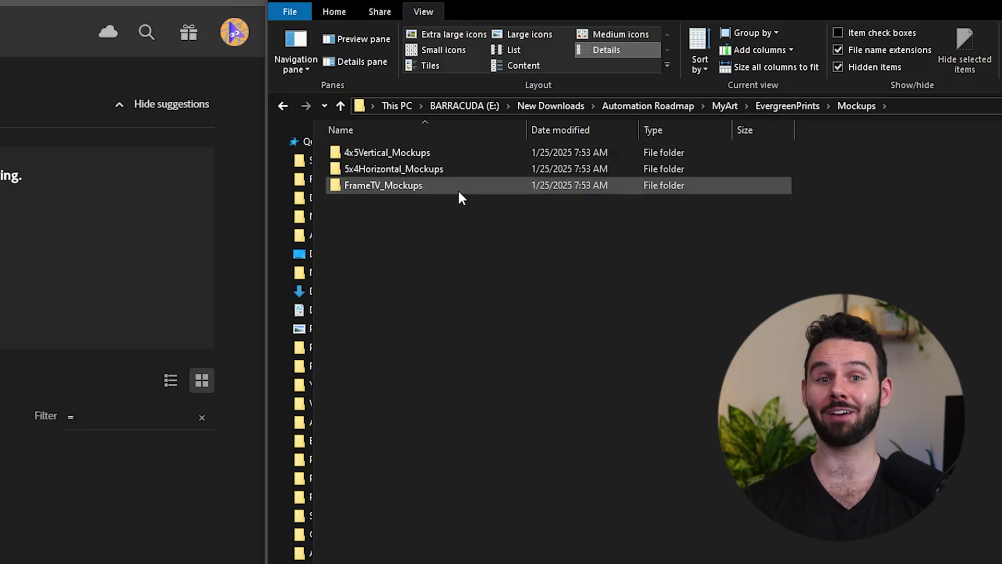
pyautogui.doubleClick(448, 170)
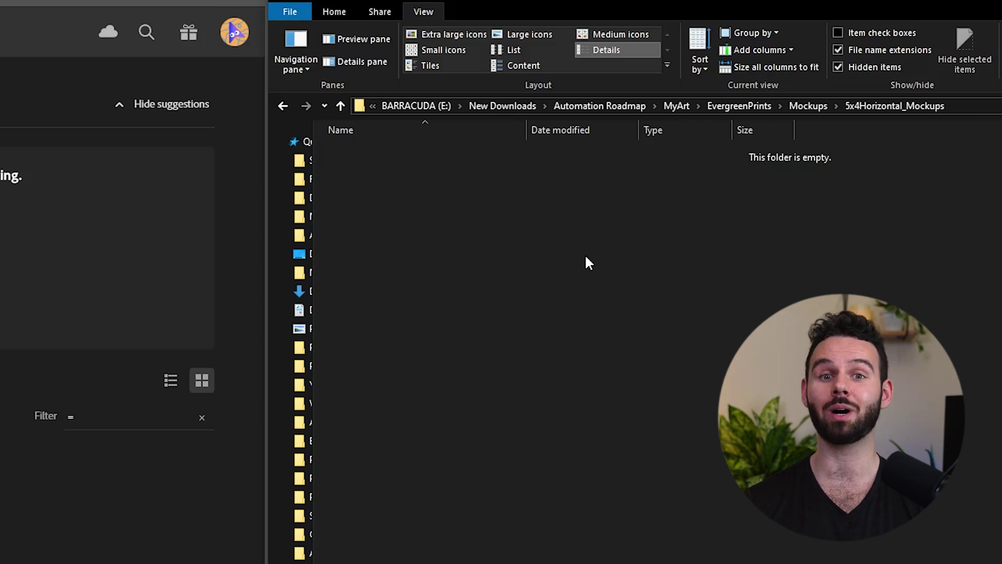
pyautogui.hotkey('alt', 'Left')
pyautogui.click(550, 268)
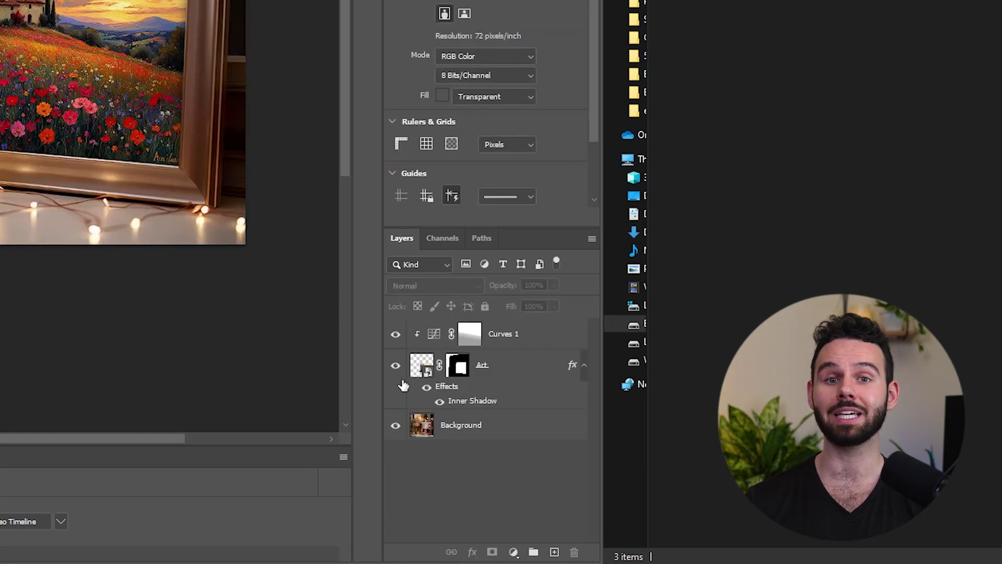
# - Rename the Art smart object layer to "YOUR DESIGN HERE"
pyautogui.click(501, 371)
pyautogui.doubleClick(484, 365)
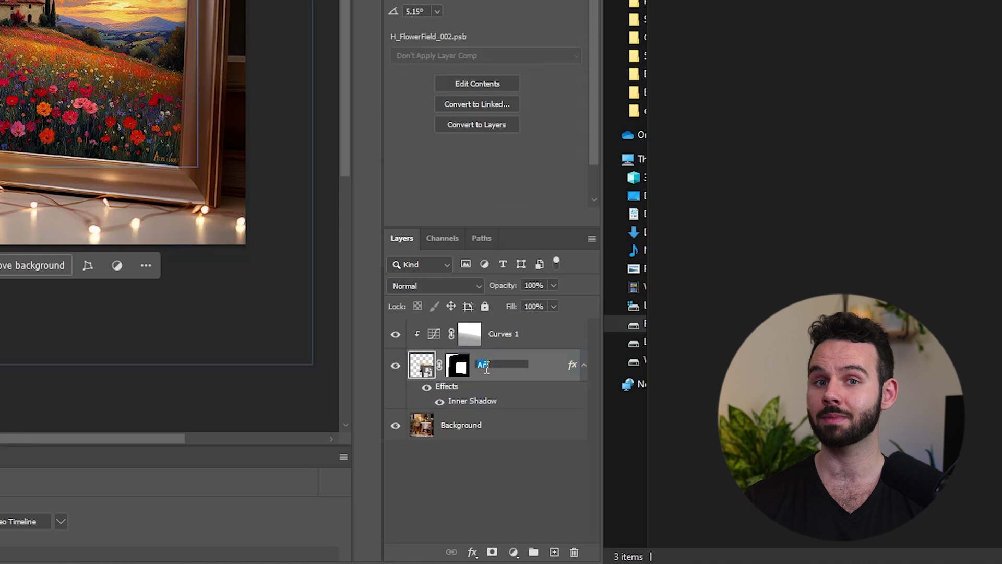
pyautogui.write('YOUR DESIGN HERE')
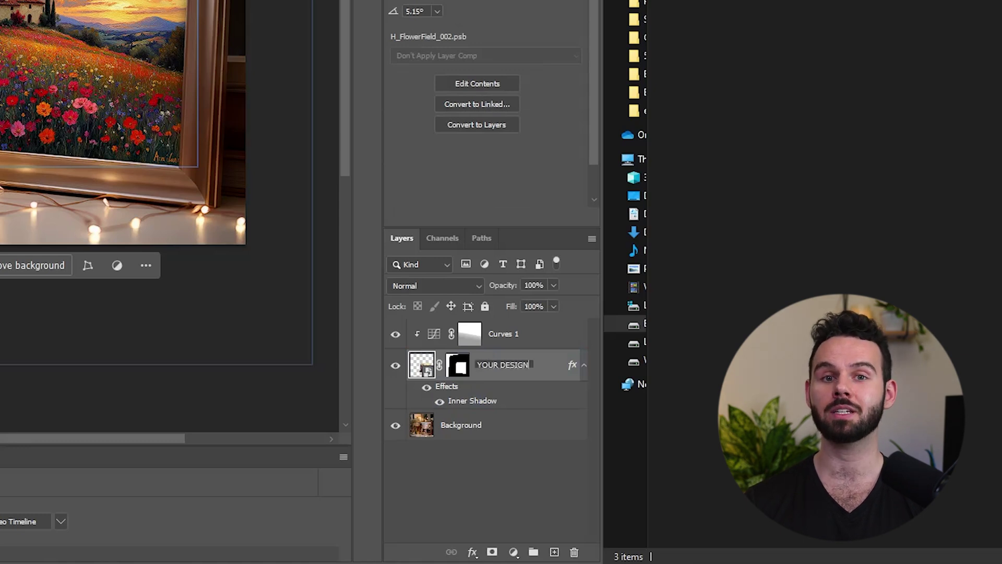
pyautogui.click(542, 489)
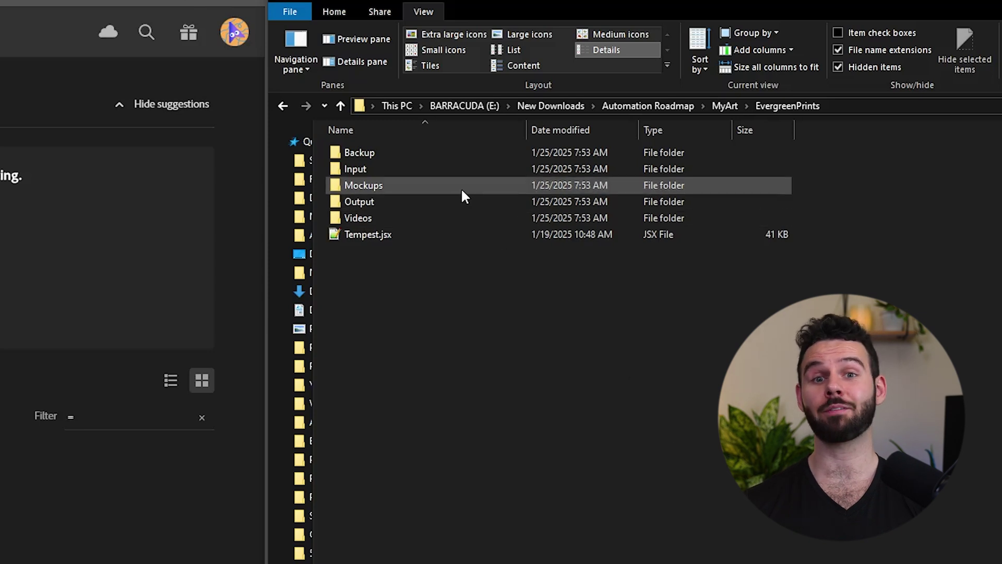
# - Look inside the Output folder and its 5x4Horizontal_Output subfolder, and return to EvergreenPrints
pyautogui.click(462, 186)
pyautogui.click(453, 202)
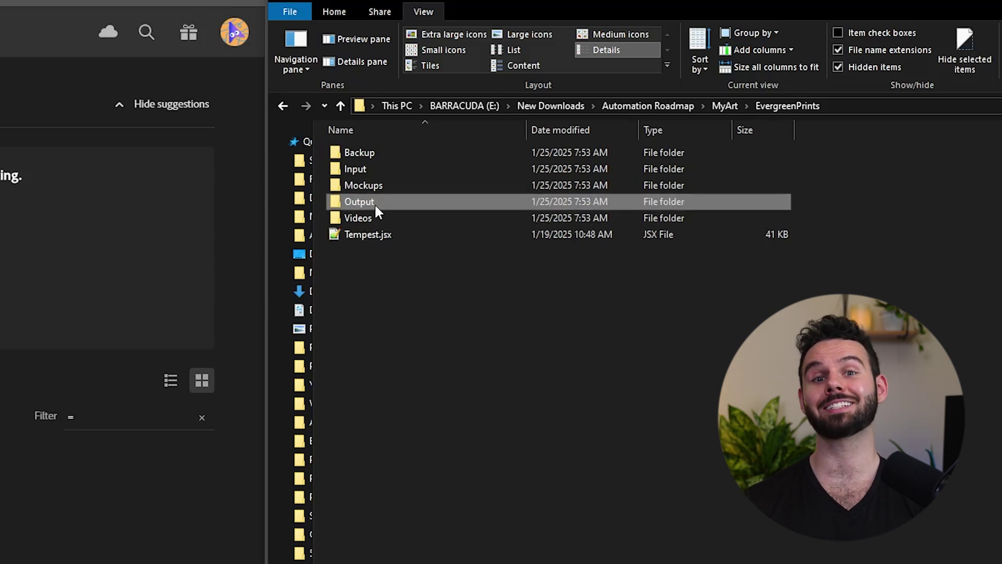
pyautogui.doubleClick(374, 200)
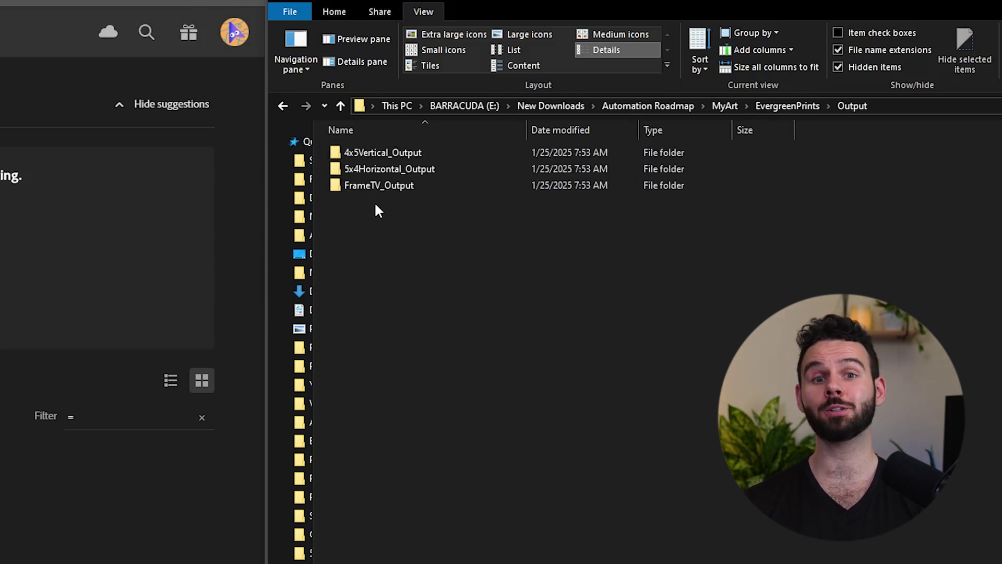
pyautogui.doubleClick(384, 171)
pyautogui.hotkey('alt', 'Left')
pyautogui.hotkey('alt', 'Left')
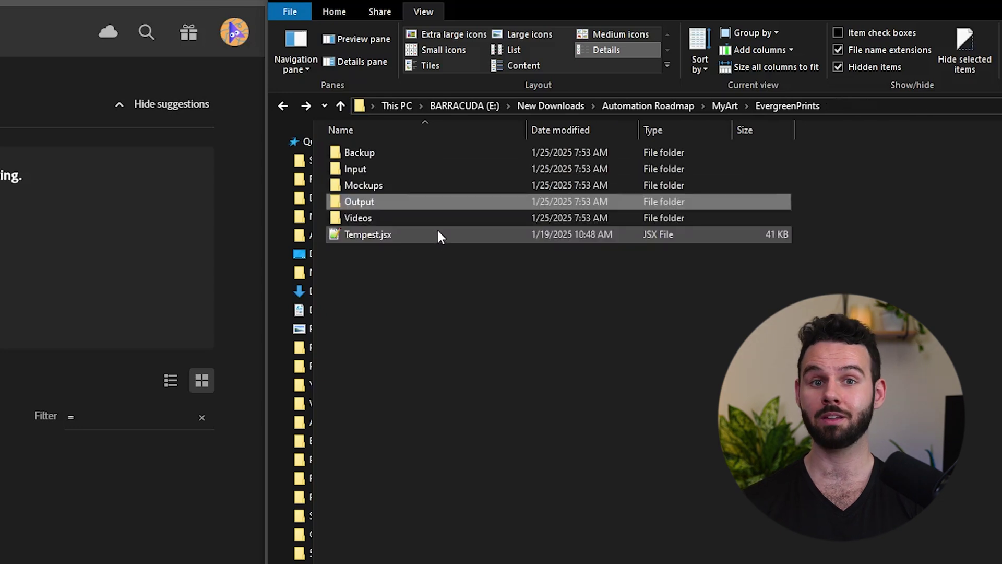
# - Look inside the Videos folder and one of its subfolders
pyautogui.click(358, 218)
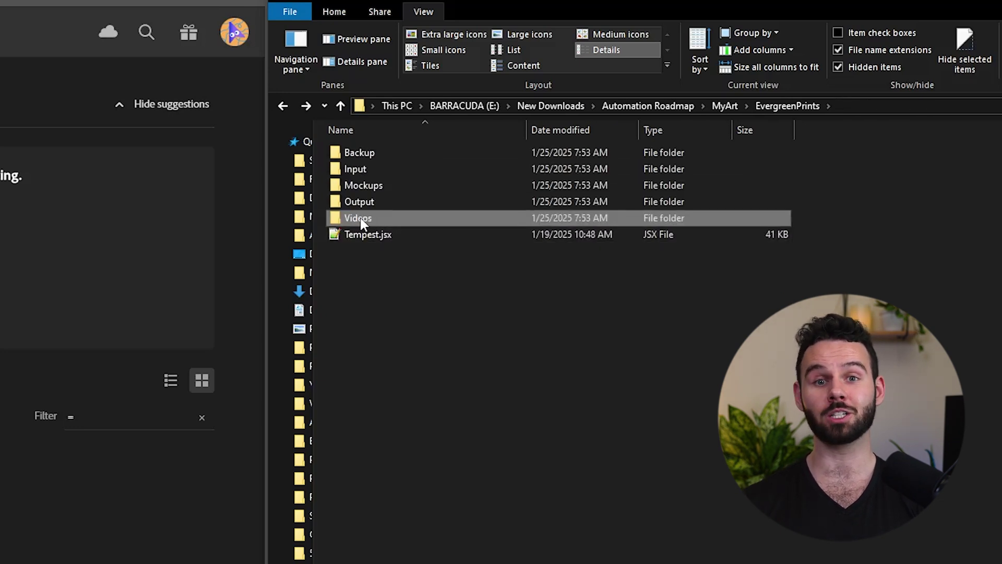
pyautogui.doubleClick(360, 218)
pyautogui.doubleClick(371, 171)
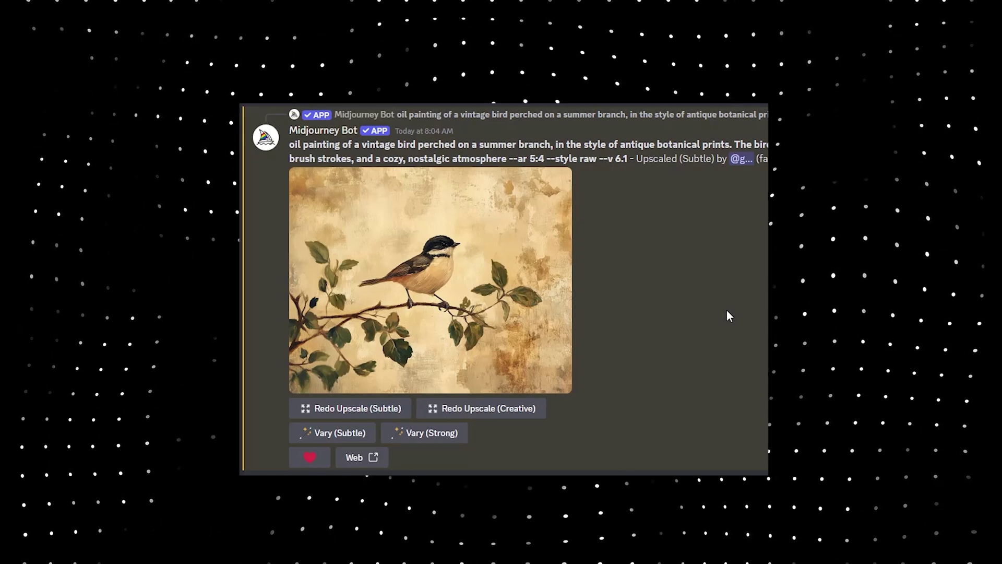
# - Open the upscaled Midjourney vintage bird painting full size and save the PNG into 5x4Horizontal_Backup in the EvergreenPrints Backup folder
pyautogui.click(511, 297)
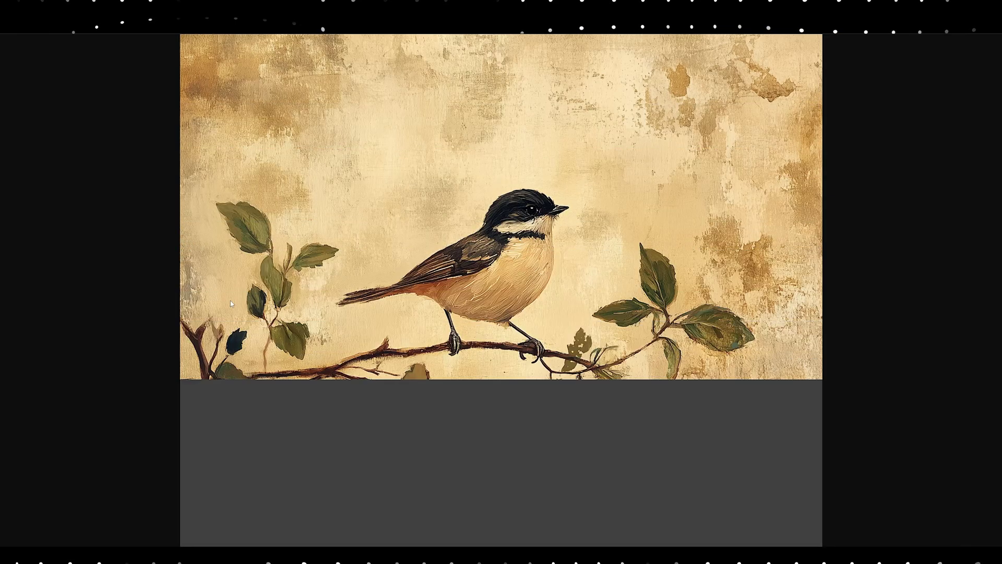
pyautogui.hotkey('ctrl', 's')
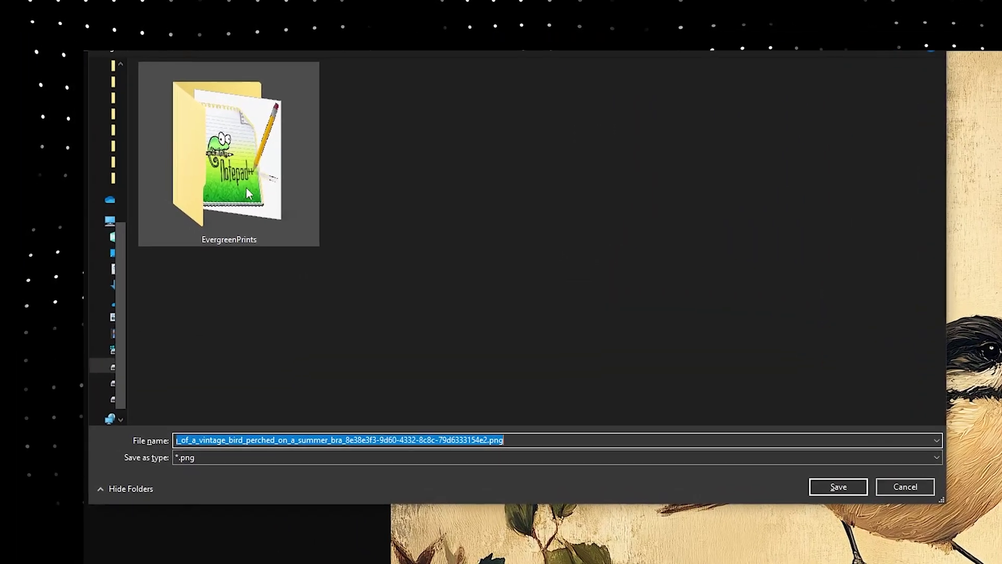
pyautogui.doubleClick(211, 177)
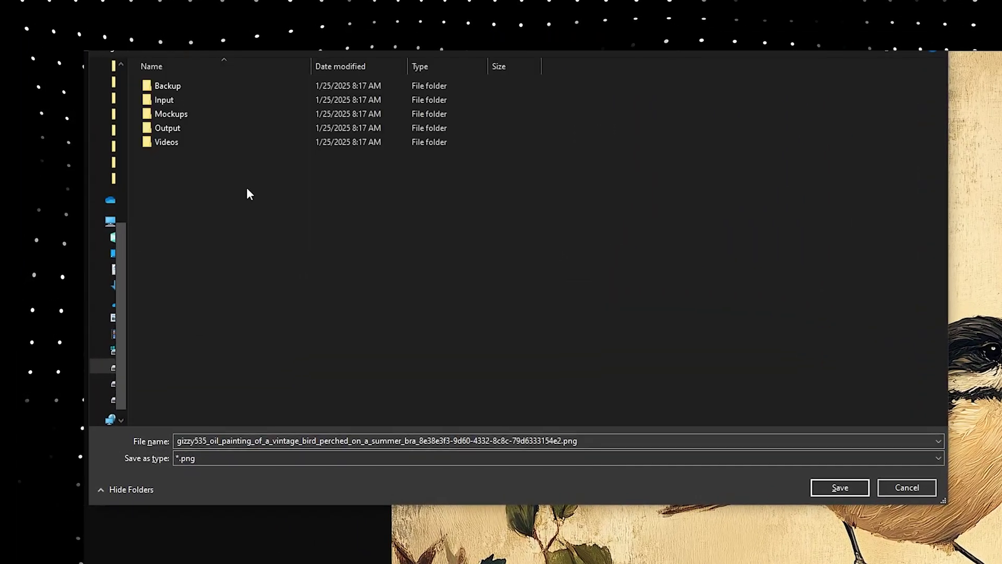
pyautogui.doubleClick(191, 88)
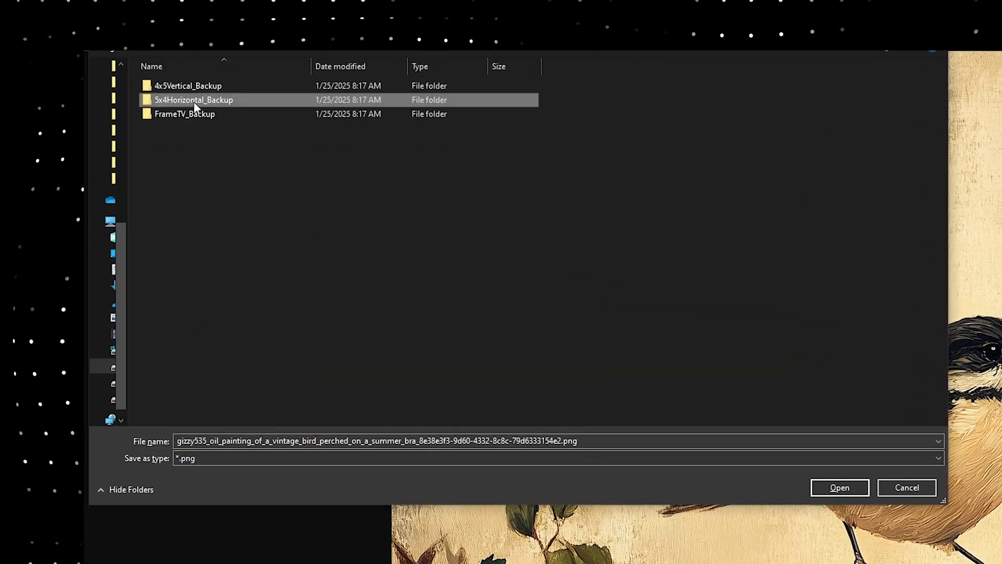
pyautogui.doubleClick(192, 102)
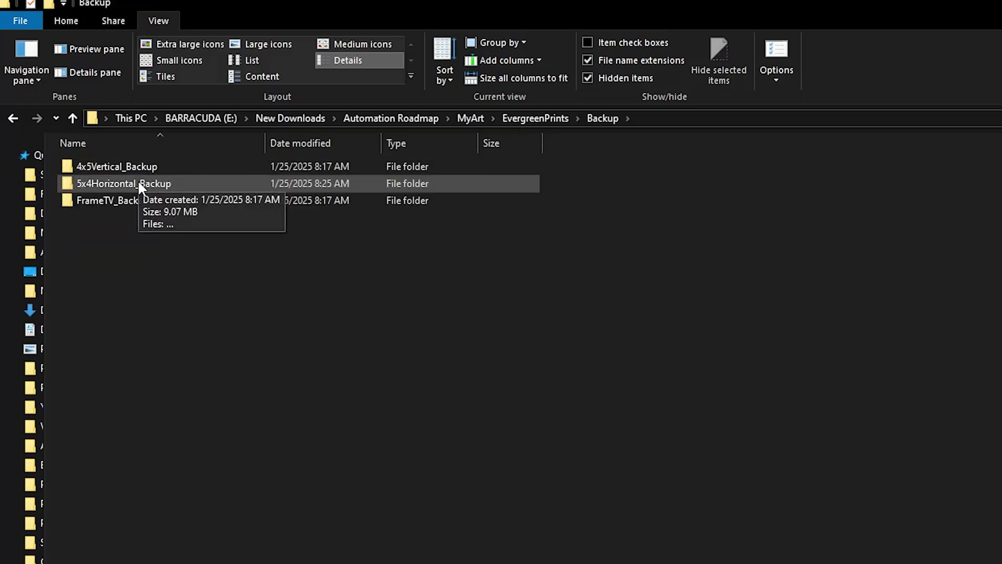
# - Copy the bird painting PNG from the 5x4Horizontal_Backup folder into the Input folder
pyautogui.doubleClick(139, 181)
pyautogui.click(164, 243)
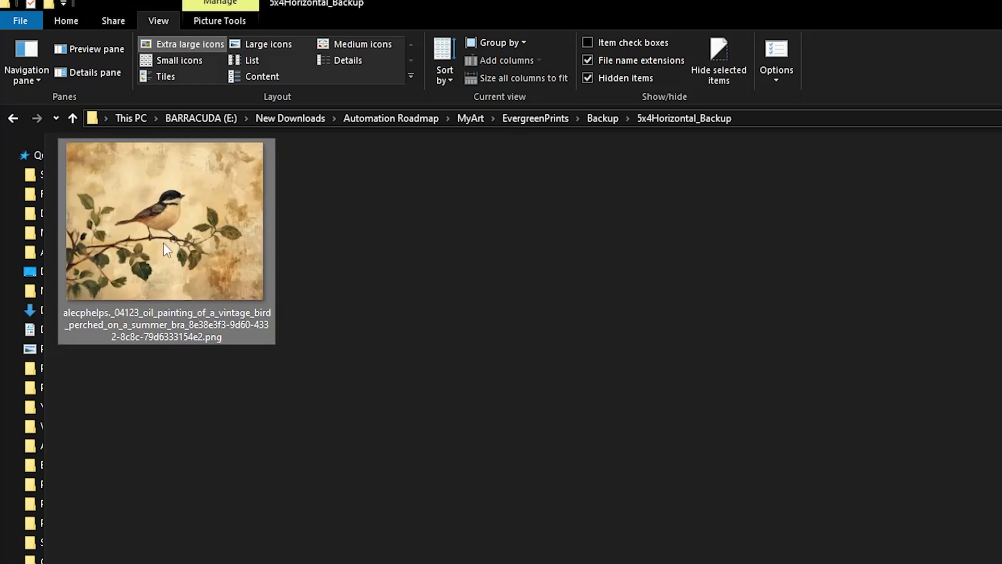
pyautogui.press('BackSpace')
pyautogui.press('BackSpace')
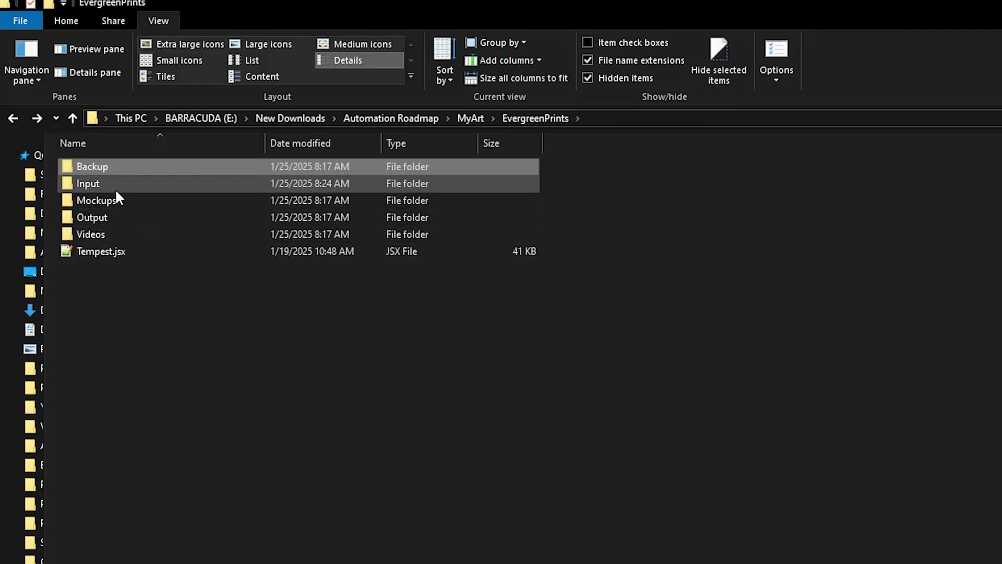
pyautogui.doubleClick(106, 183)
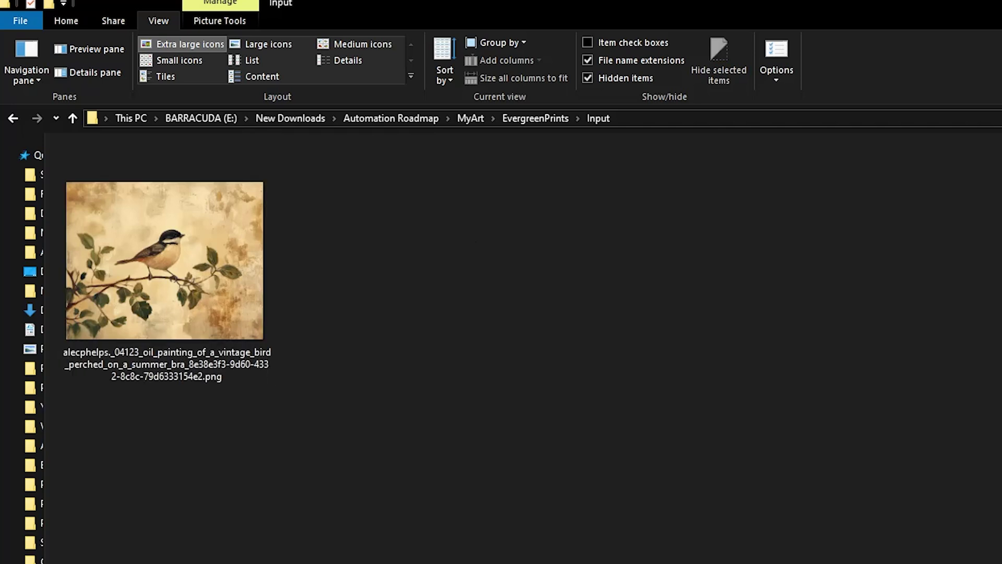
pyautogui.press('BackSpace')
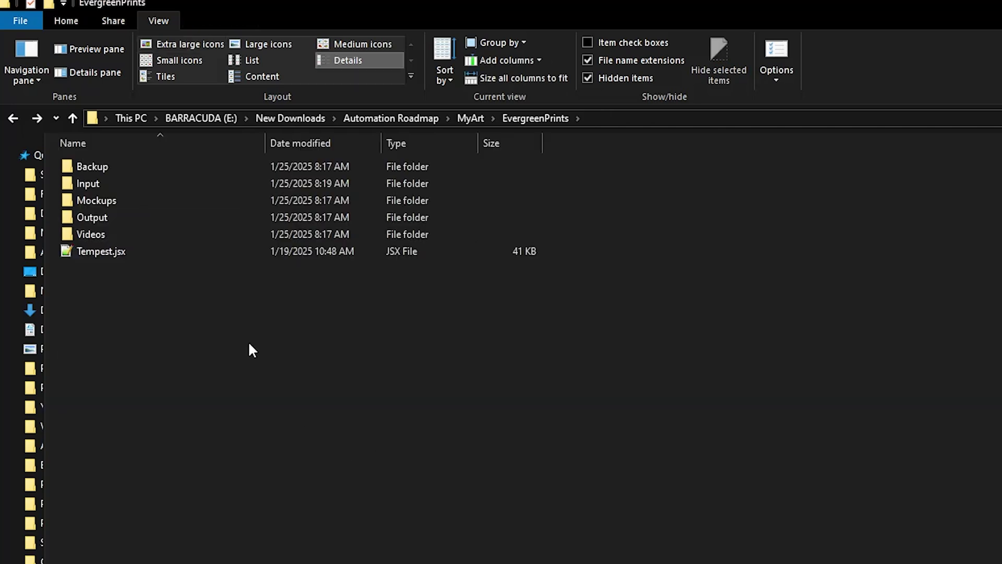
# - Add the horizontal mockup files to the 5x4Horizontal_Mockups folder inside Mockups
pyautogui.doubleClick(132, 199)
pyautogui.doubleClick(136, 186)
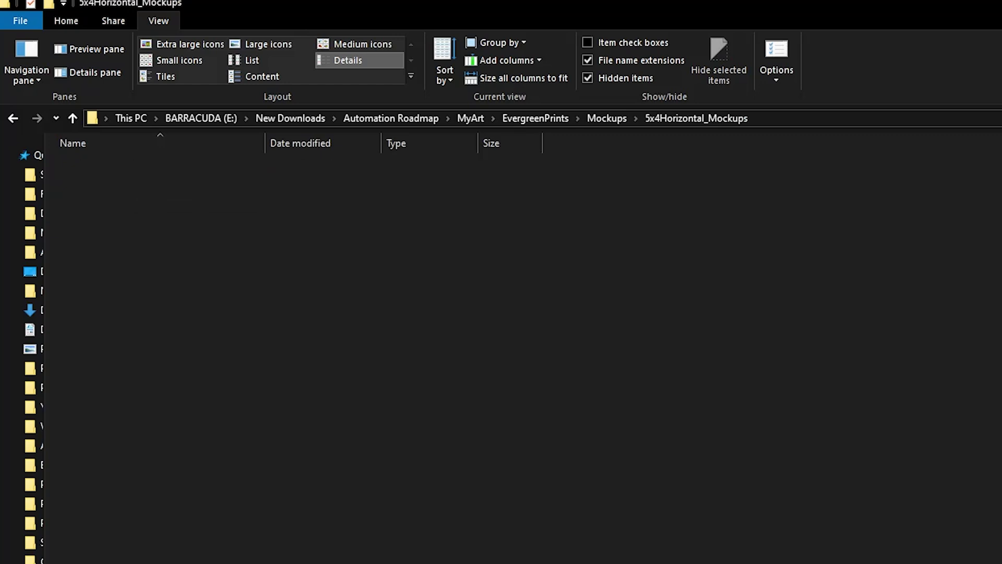
pyautogui.moveTo(337, 563); pyautogui.dragTo(330, 399)
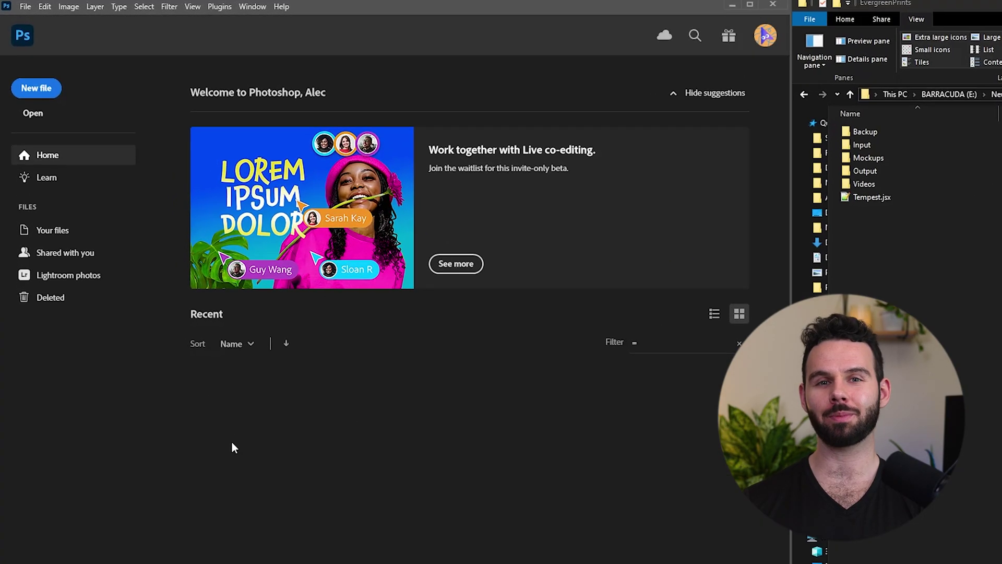
# - In Photoshop, run the Tempest.jsx script from the EvergreenPrints folder
pyautogui.click(25, 7)
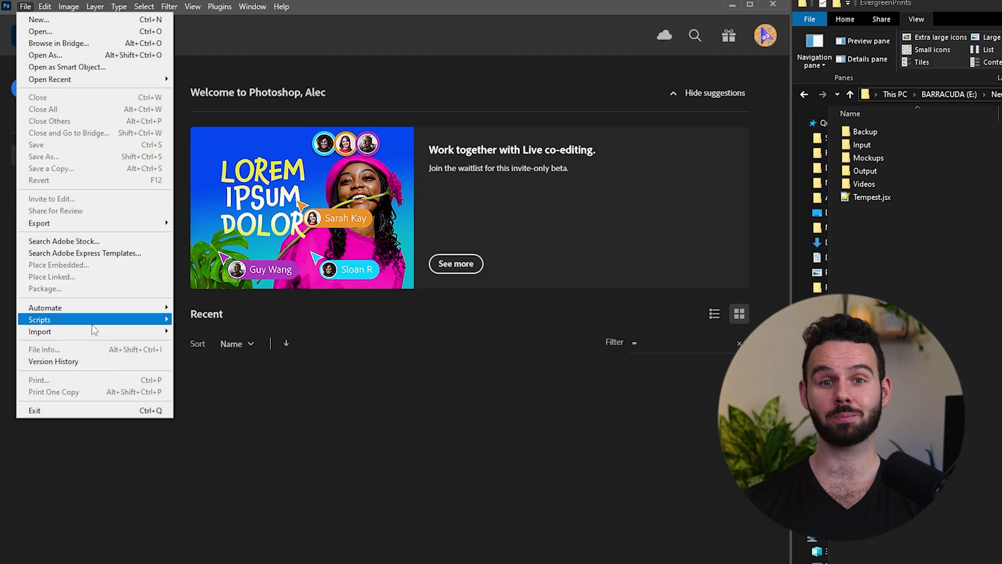
pyautogui.moveTo(94, 321)
pyautogui.click(195, 445)
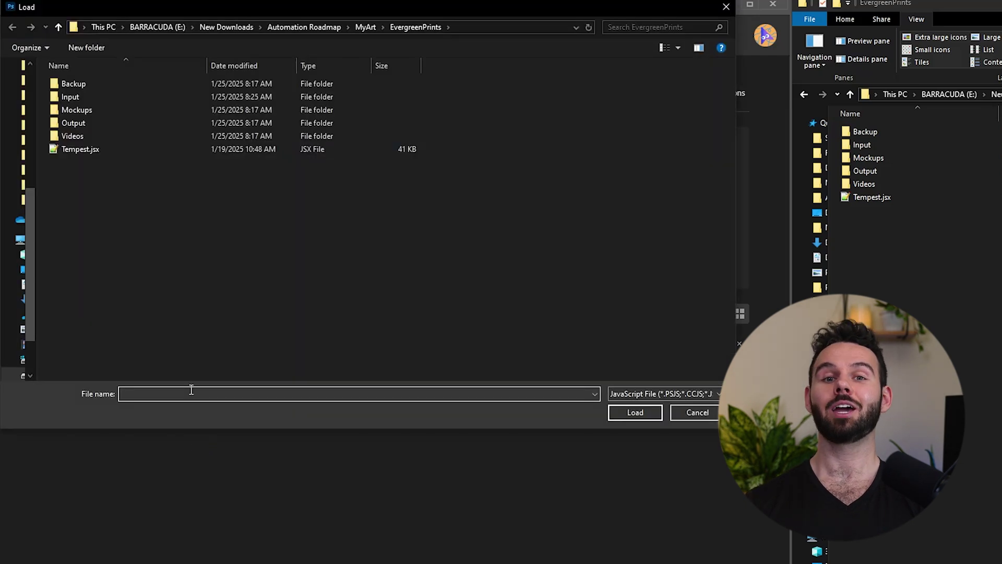
pyautogui.click(116, 150)
pyautogui.click(650, 414)
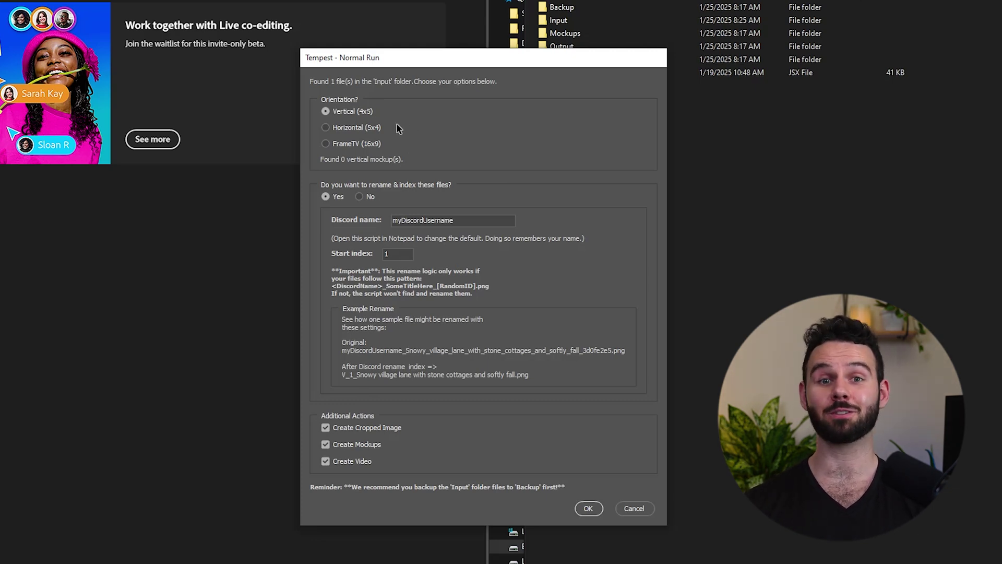
# - Choose the Horizontal (5x4) orientation with rename and index enabled, and fill in the Discord name with the username copied from the Discord profile
pyautogui.click(326, 127)
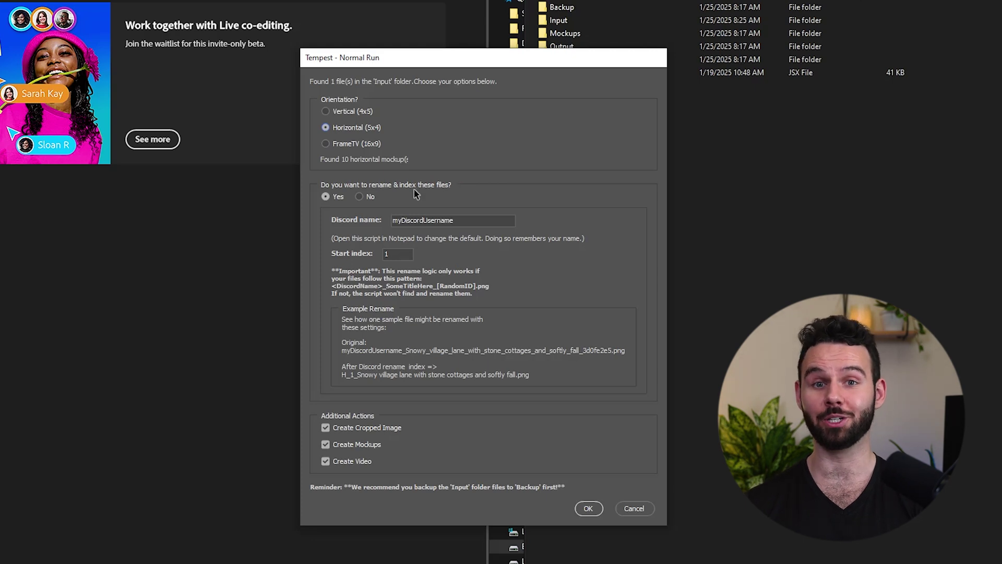
pyautogui.click(334, 199)
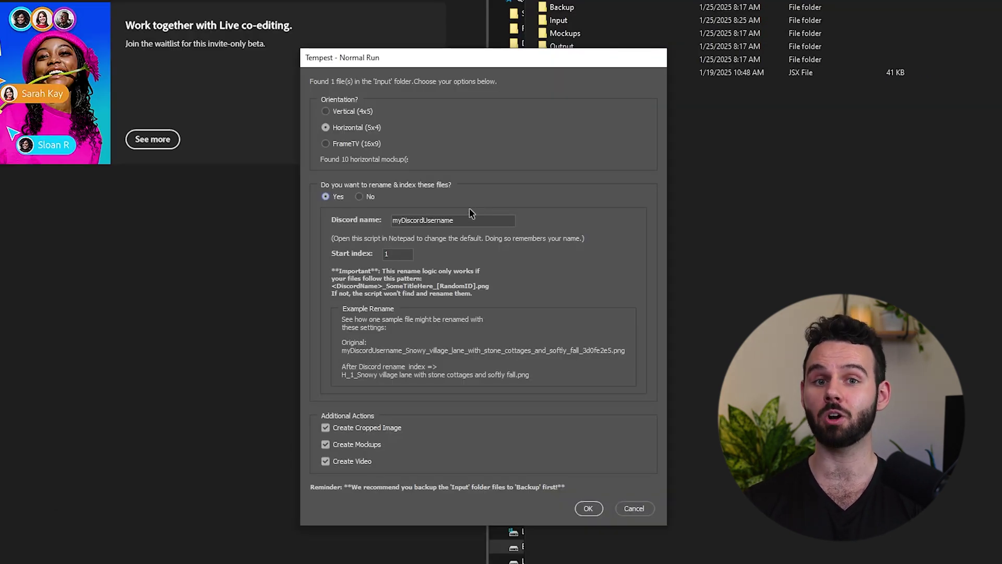
pyautogui.click(462, 220)
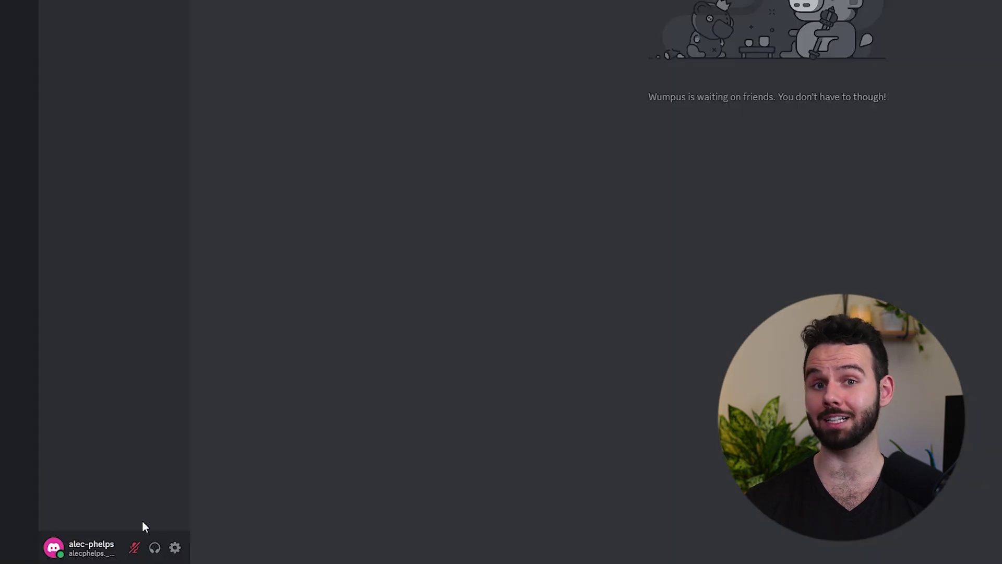
pyautogui.click(107, 544)
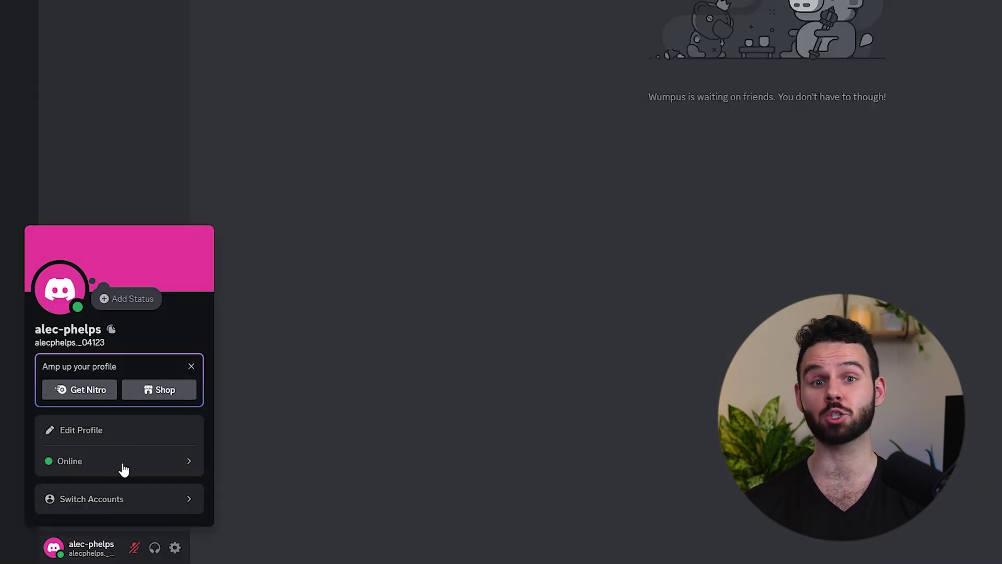
pyautogui.click(111, 329)
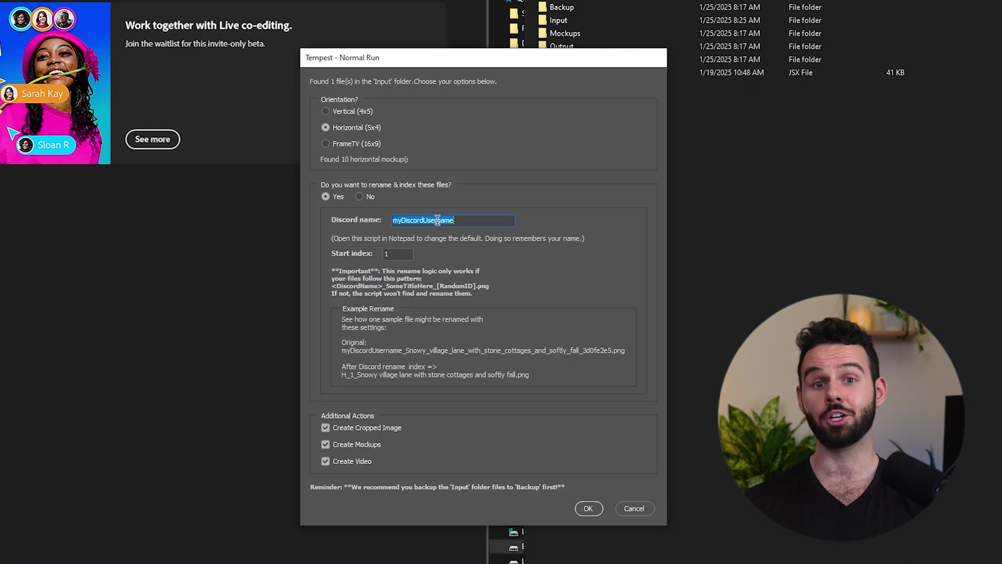
pyautogui.hotkey('ctrl', 'v')
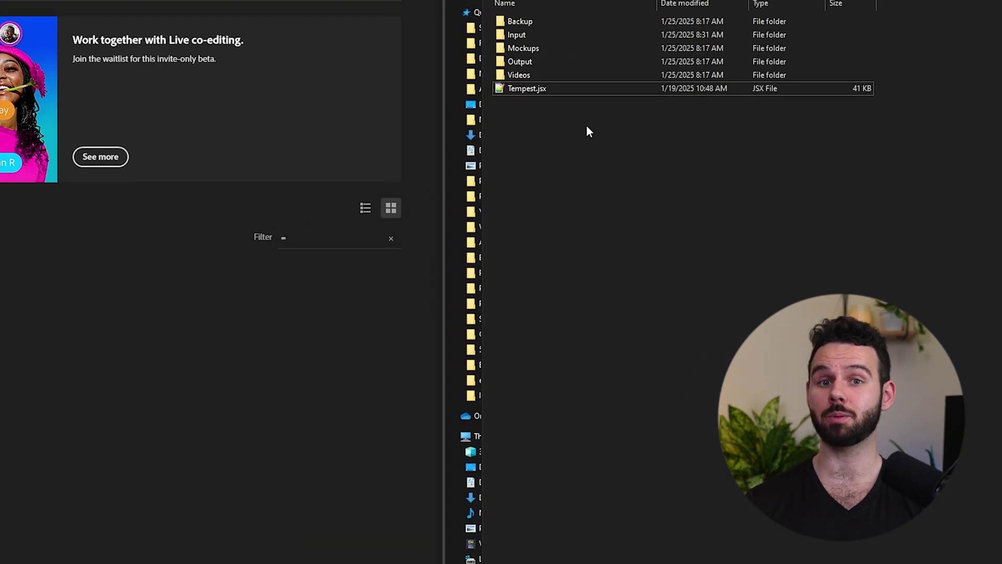
# - Open Tempest.jsx in a text editor, set defaultDiscordName to the Discord username, and save the script
pyautogui.rightClick(380, 161)
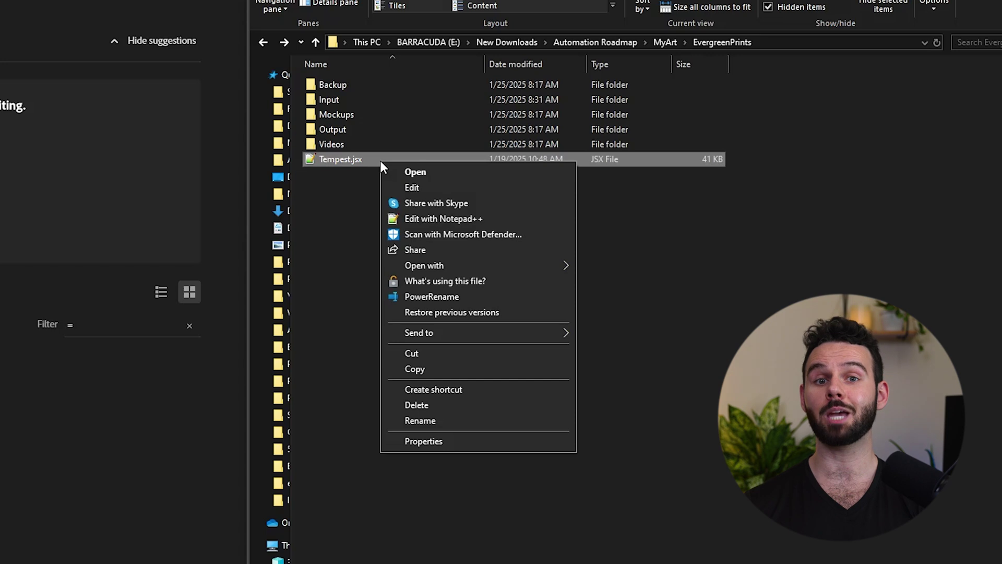
pyautogui.click(395, 186)
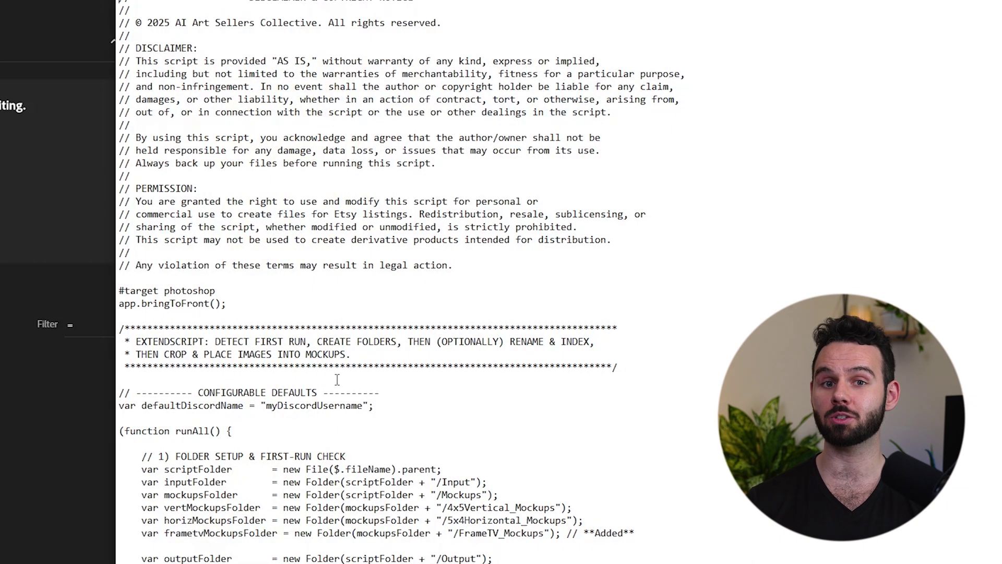
pyautogui.moveTo(364, 407); pyautogui.dragTo(267, 407)
pyautogui.hotkey('ctrl', 'v')
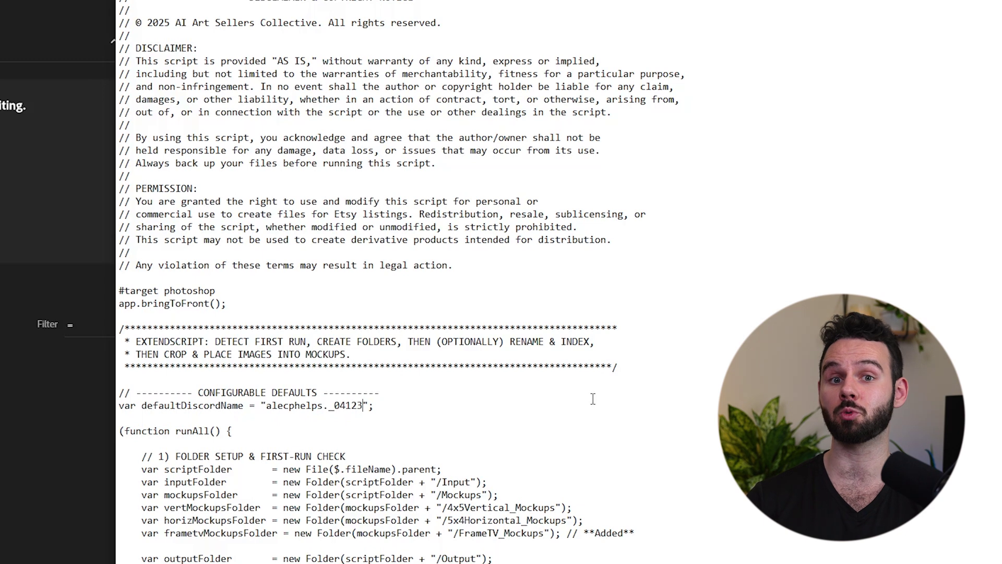
pyautogui.hotkey('alt', 'f')
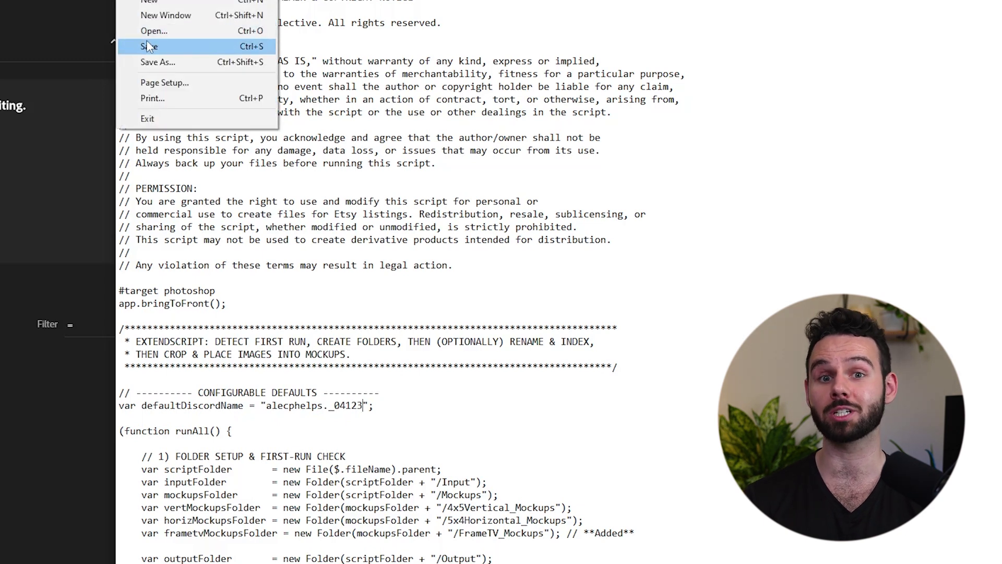
pyautogui.click(151, 45)
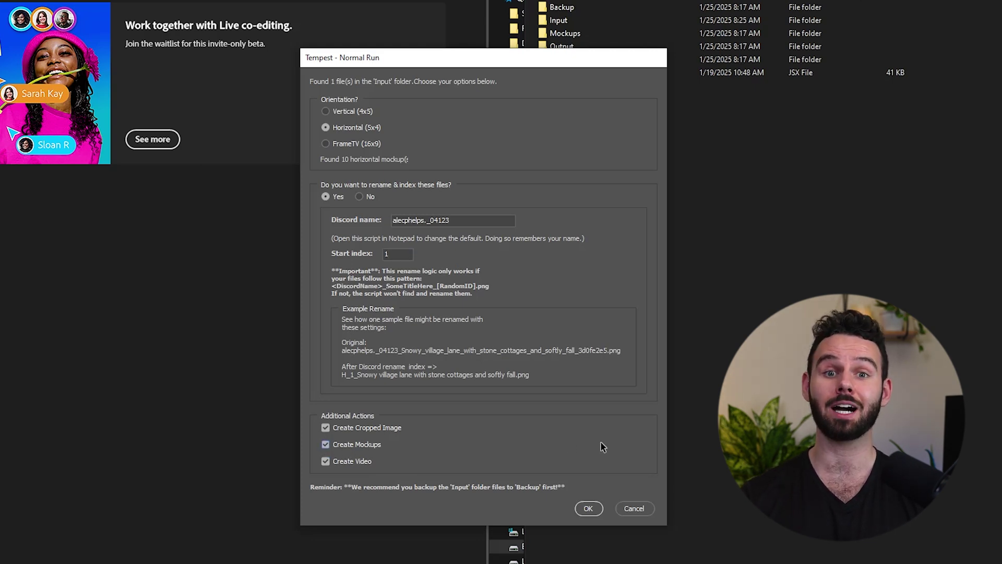
# - Run the script with cropped images, mockups and video enabled, and open the bird artwork's mockups folder inside Output's 5x4Horizontal_Output
pyautogui.click(593, 511)
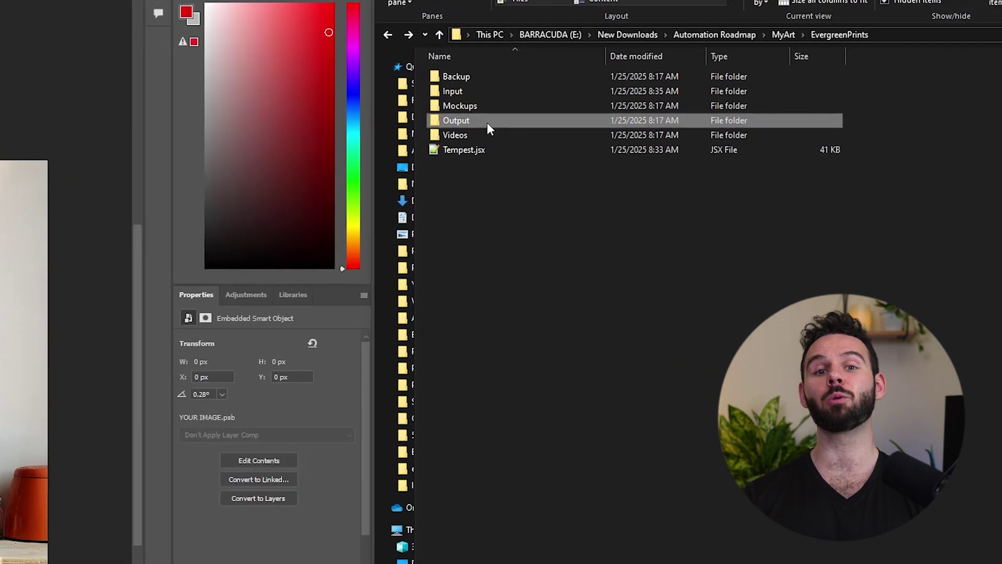
pyautogui.doubleClick(532, 116)
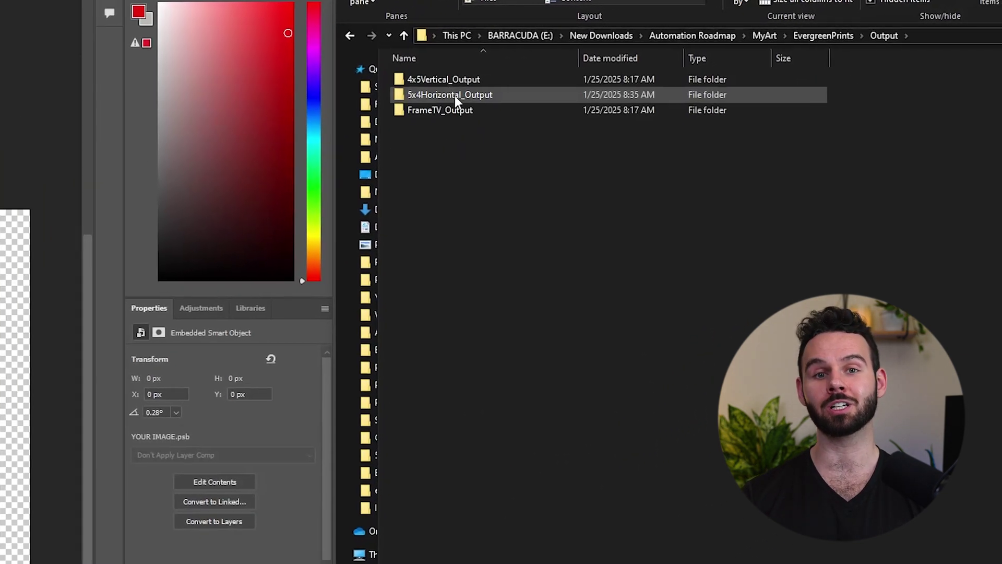
pyautogui.doubleClick(535, 87)
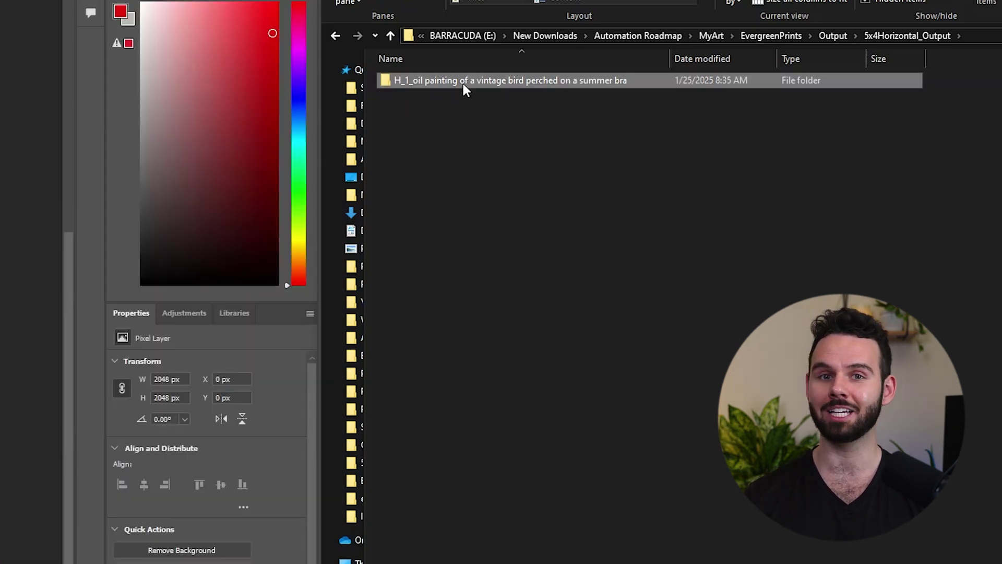
pyautogui.doubleClick(463, 82)
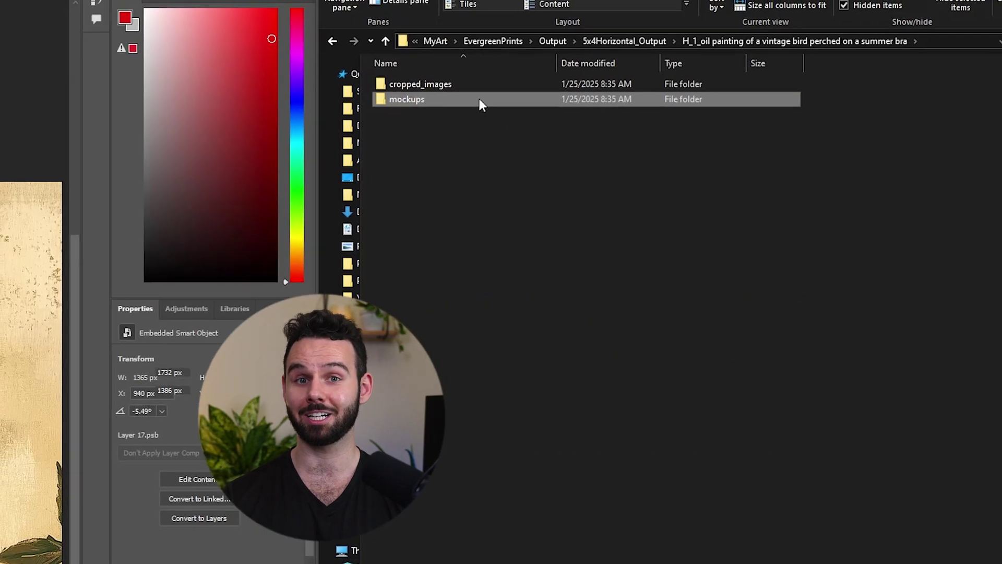
pyautogui.doubleClick(480, 97)
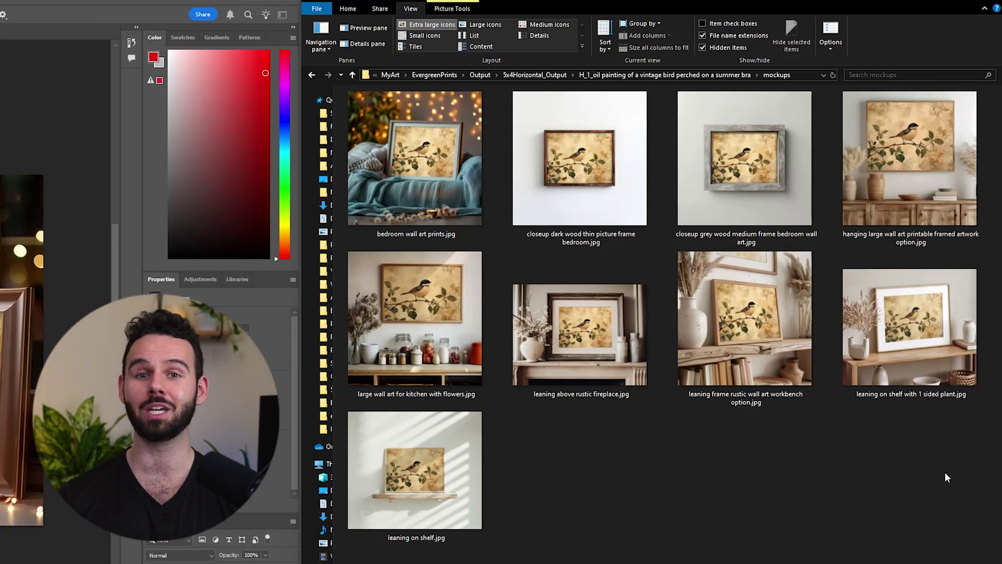
# - Review the bird artwork's cropped_images folder and dismiss the script's completion alert
pyautogui.hotkey('alt', 'Left')
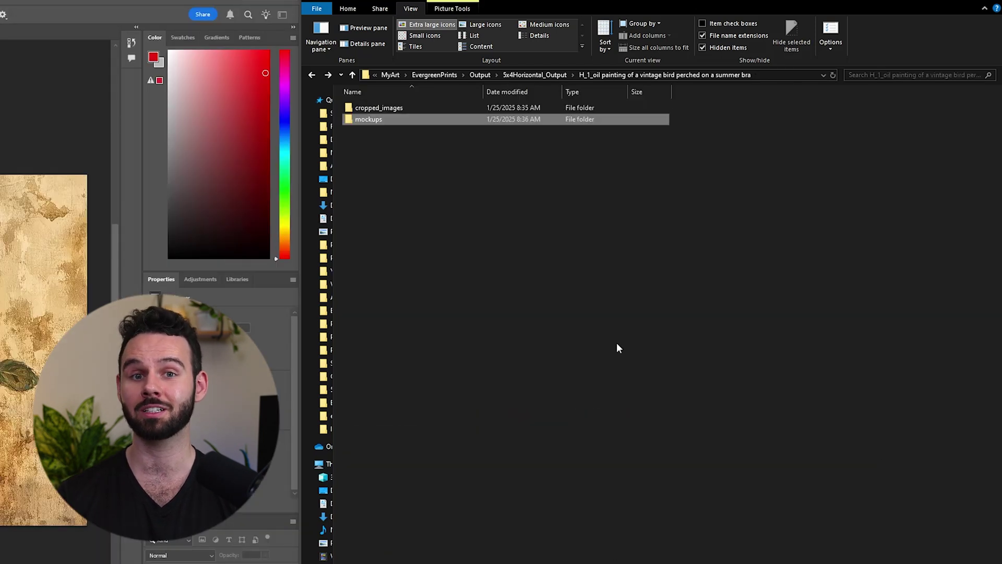
pyautogui.doubleClick(379, 108)
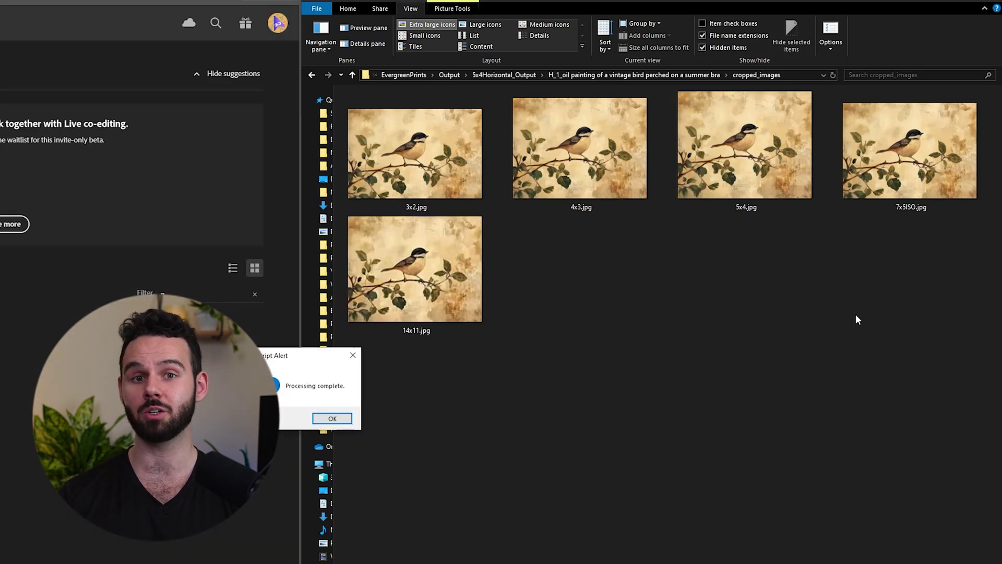
pyautogui.click(347, 422)
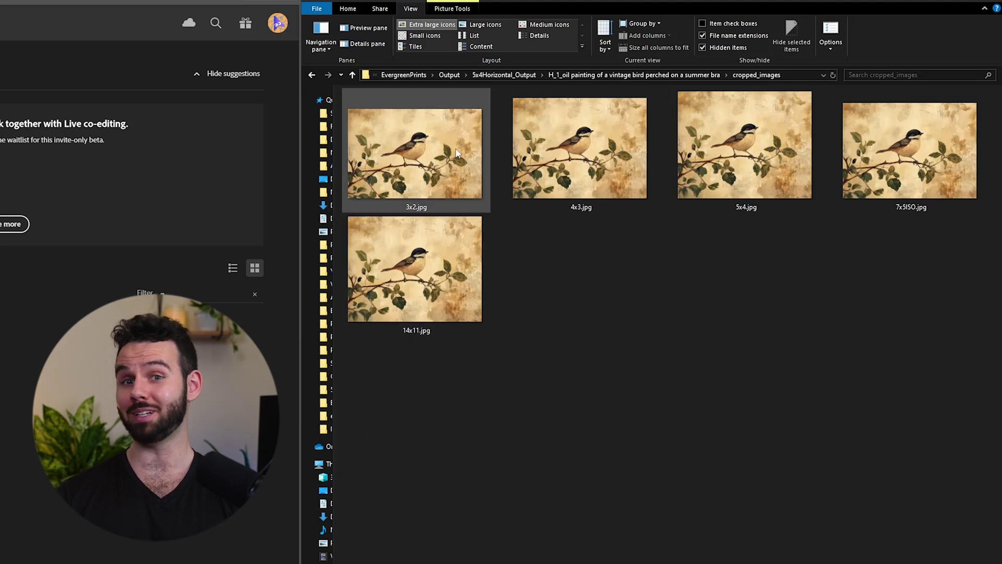
# - Return to the EvergreenPrints folder and add the 16:9 artwork to its Input folder
pyautogui.click(517, 75)
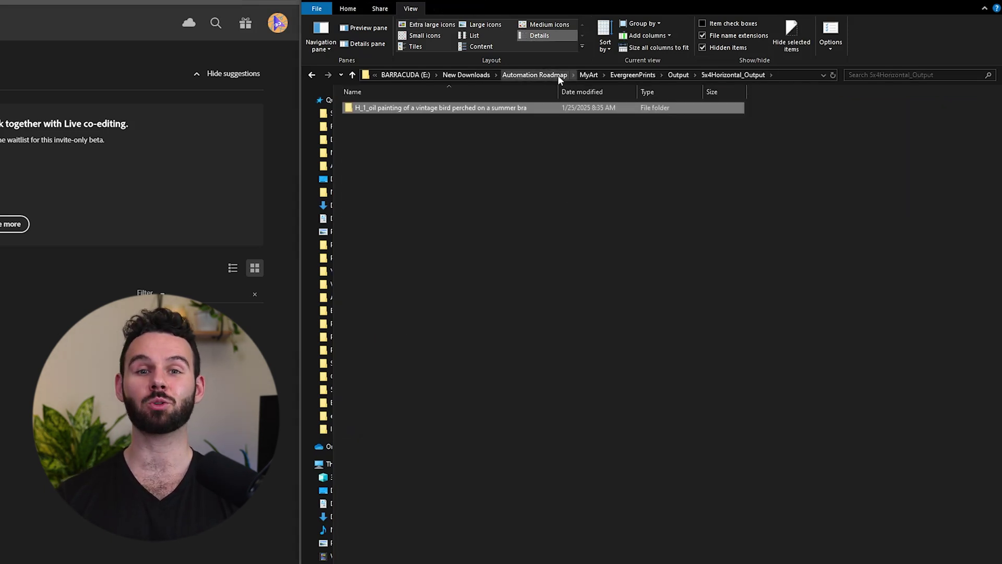
pyautogui.click(634, 75)
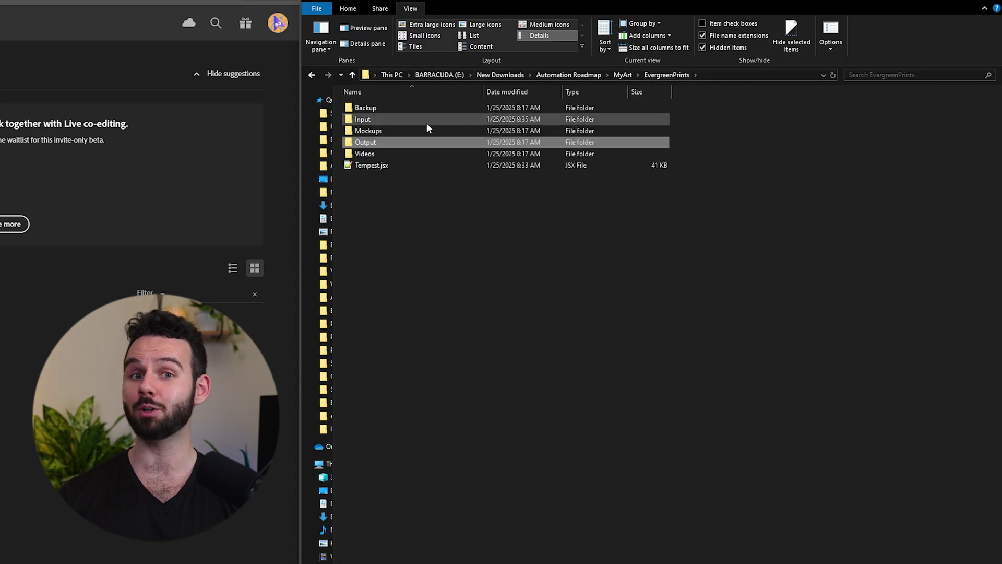
pyautogui.doubleClick(425, 121)
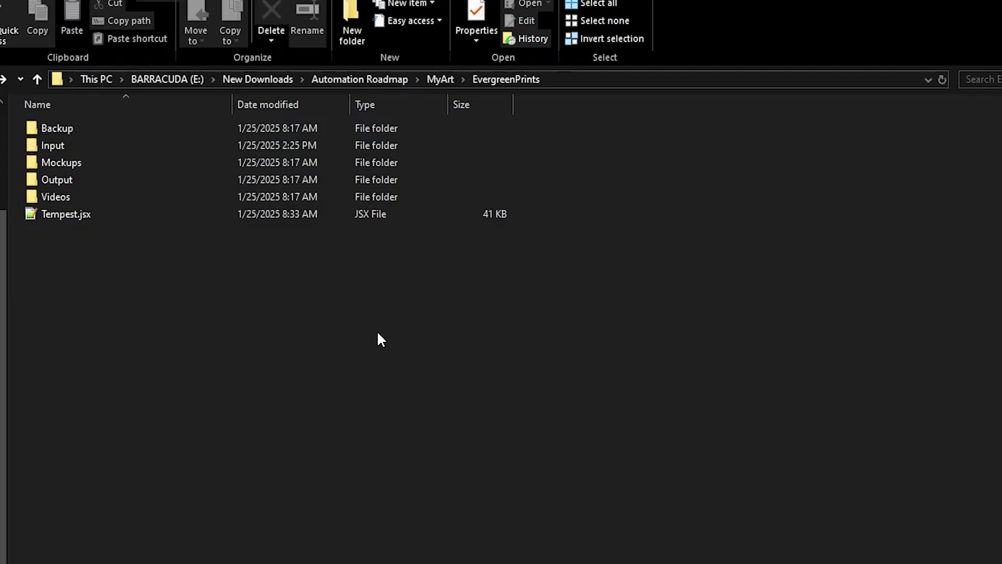
pyautogui.doubleClick(96, 147)
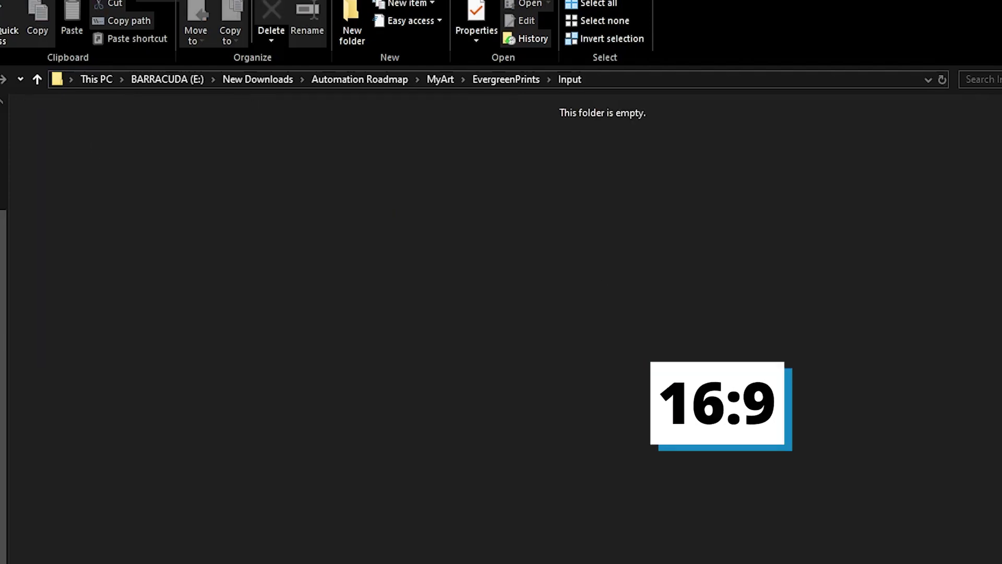
pyautogui.moveTo(470, 324); pyautogui.dragTo(304, 263)
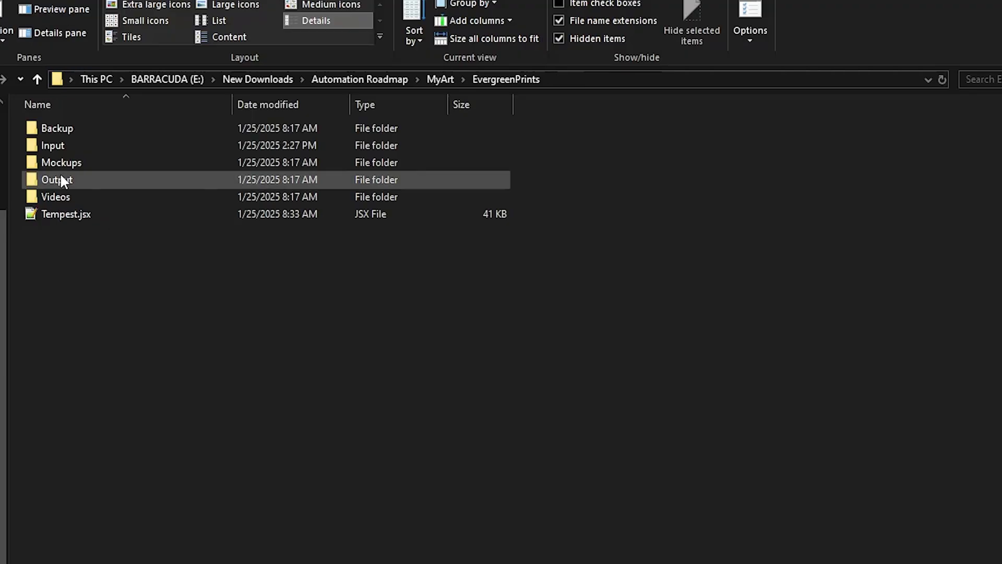
# - Browse the Frame TV results in FrameTV_Output, inside the bird artwork's output folder
pyautogui.doubleClick(61, 179)
pyautogui.doubleClick(63, 164)
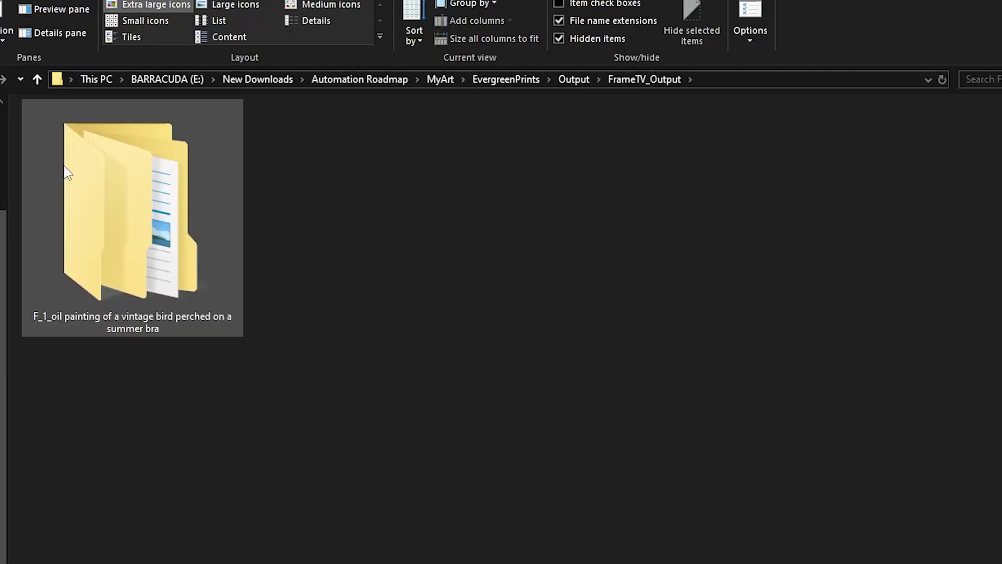
pyautogui.doubleClick(140, 265)
pyautogui.doubleClick(100, 137)
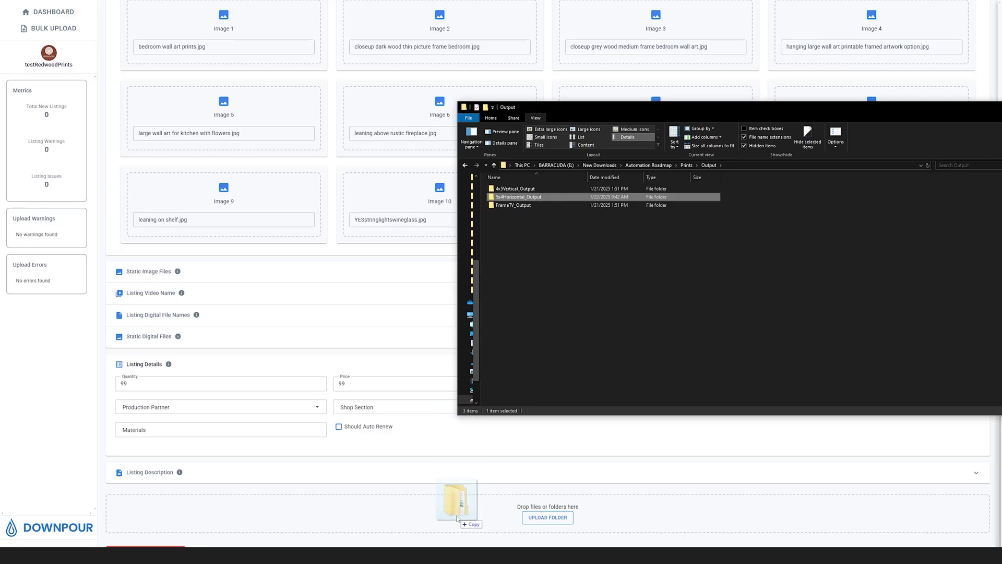
# - In Downpour, add the 5x4Horizontal_Output folder to the bulk upload and look through the generated listings
pyautogui.moveTo(457, 518); pyautogui.dragTo(458, 518)
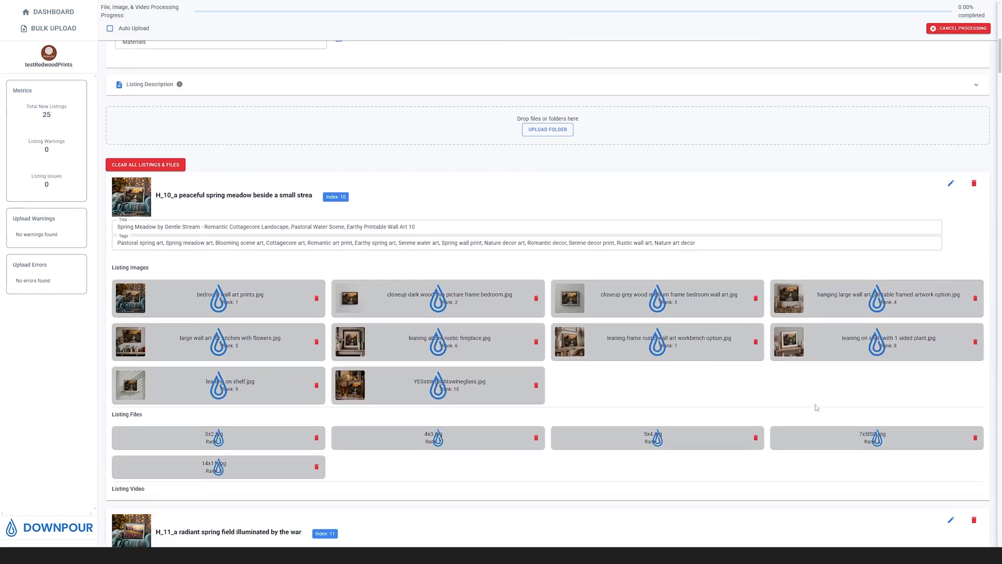
pyautogui.scroll(-20, 816, 406)
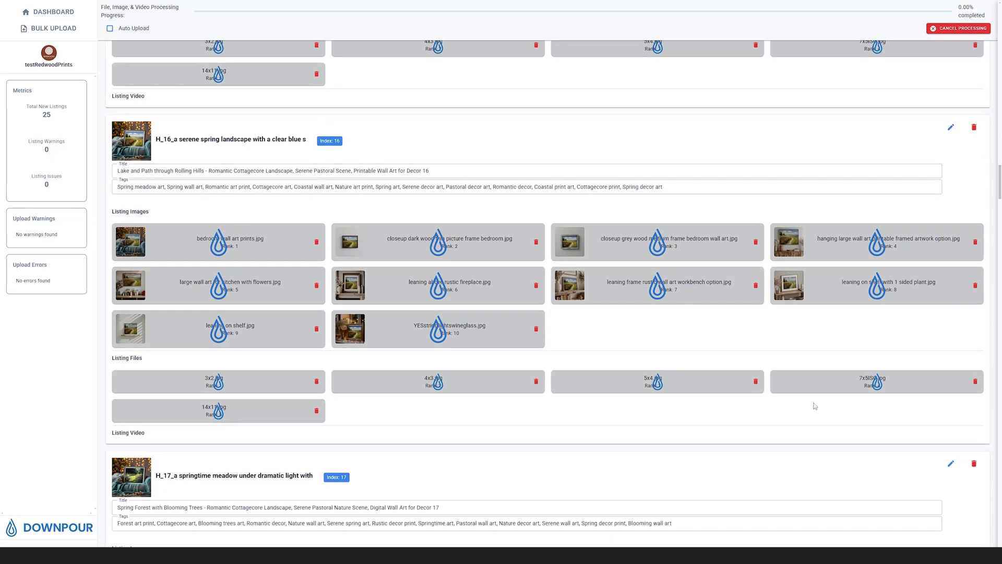